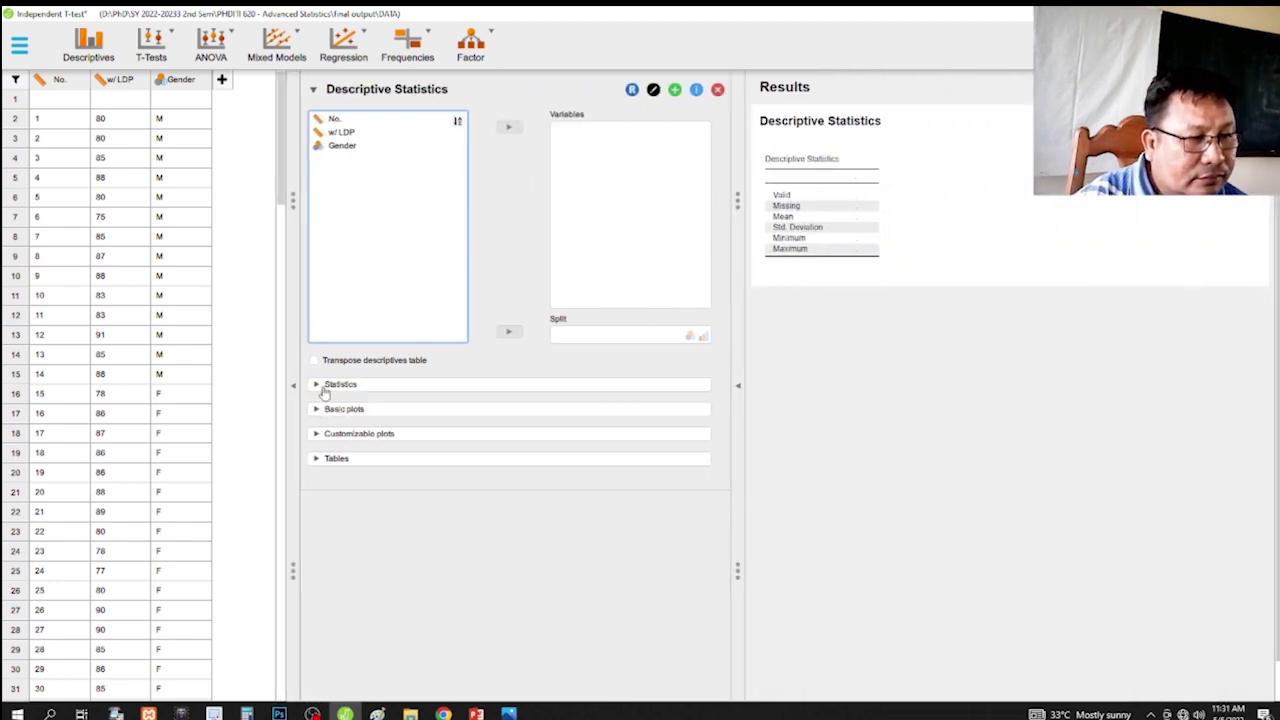
# Describe the w/ LDP variable in Descriptive Statistics, split by Gender.
pyautogui.click(375, 132)
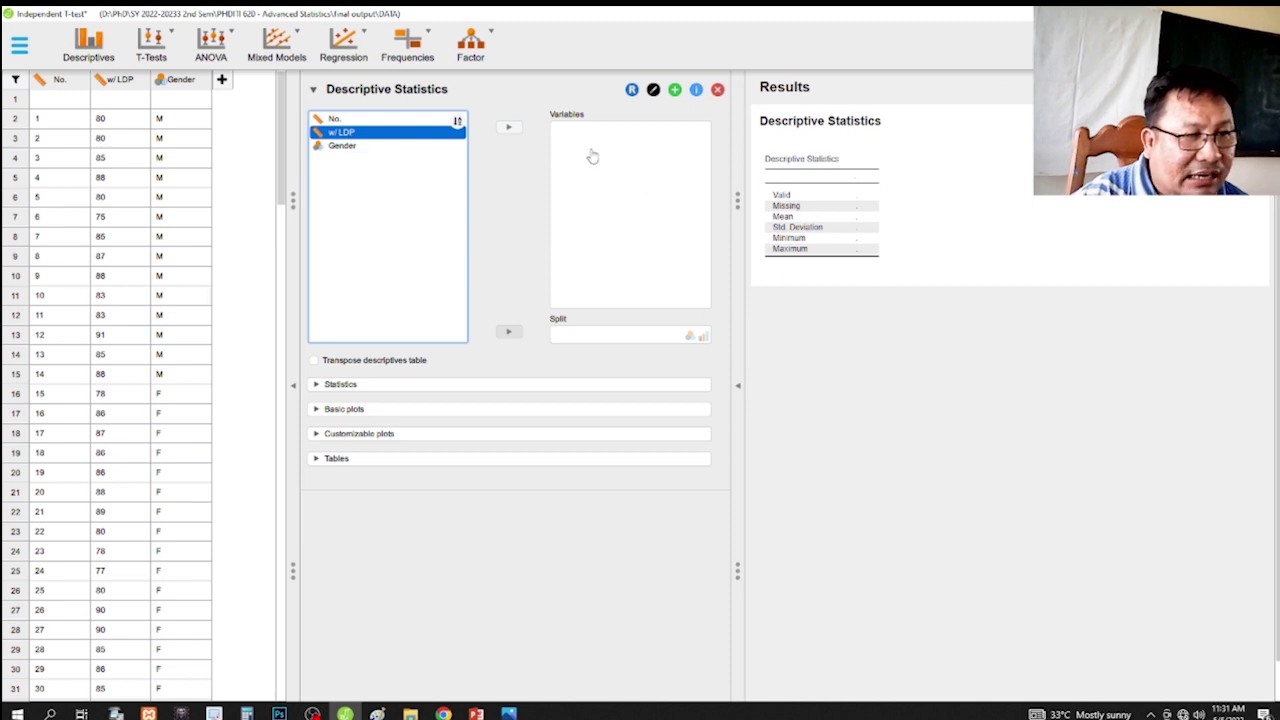
pyautogui.click(508, 127)
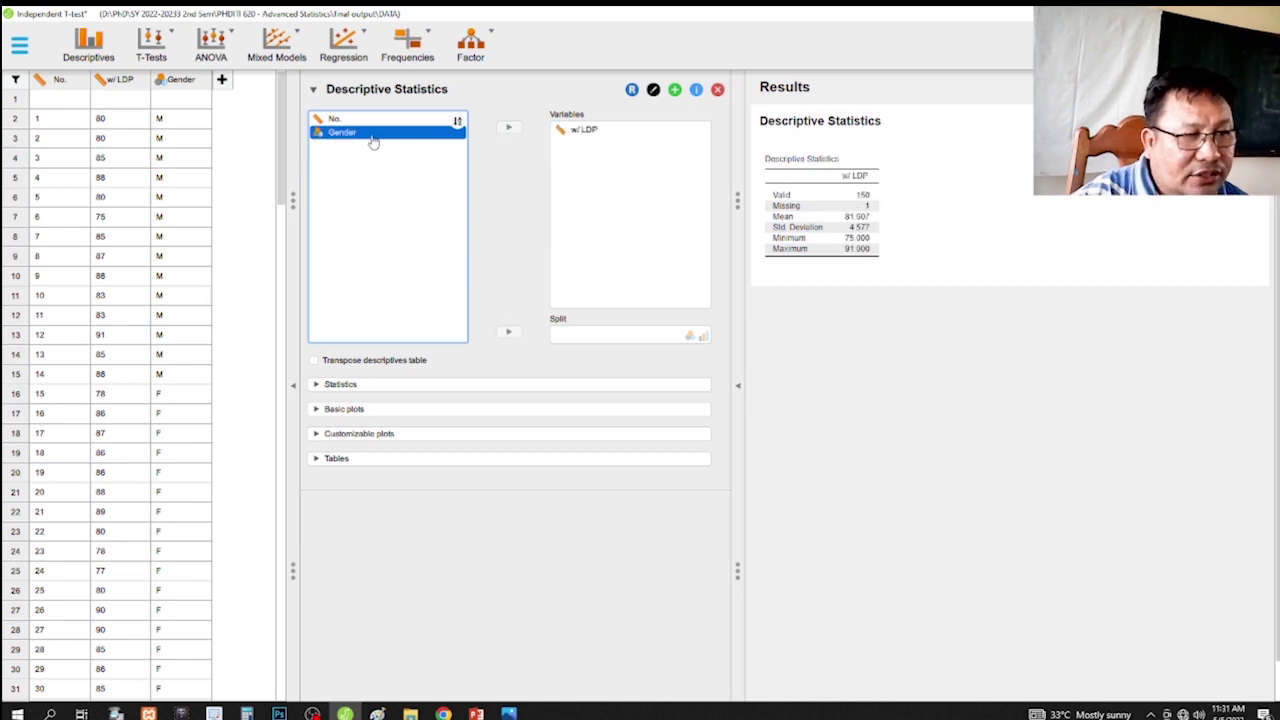
pyautogui.click(509, 337)
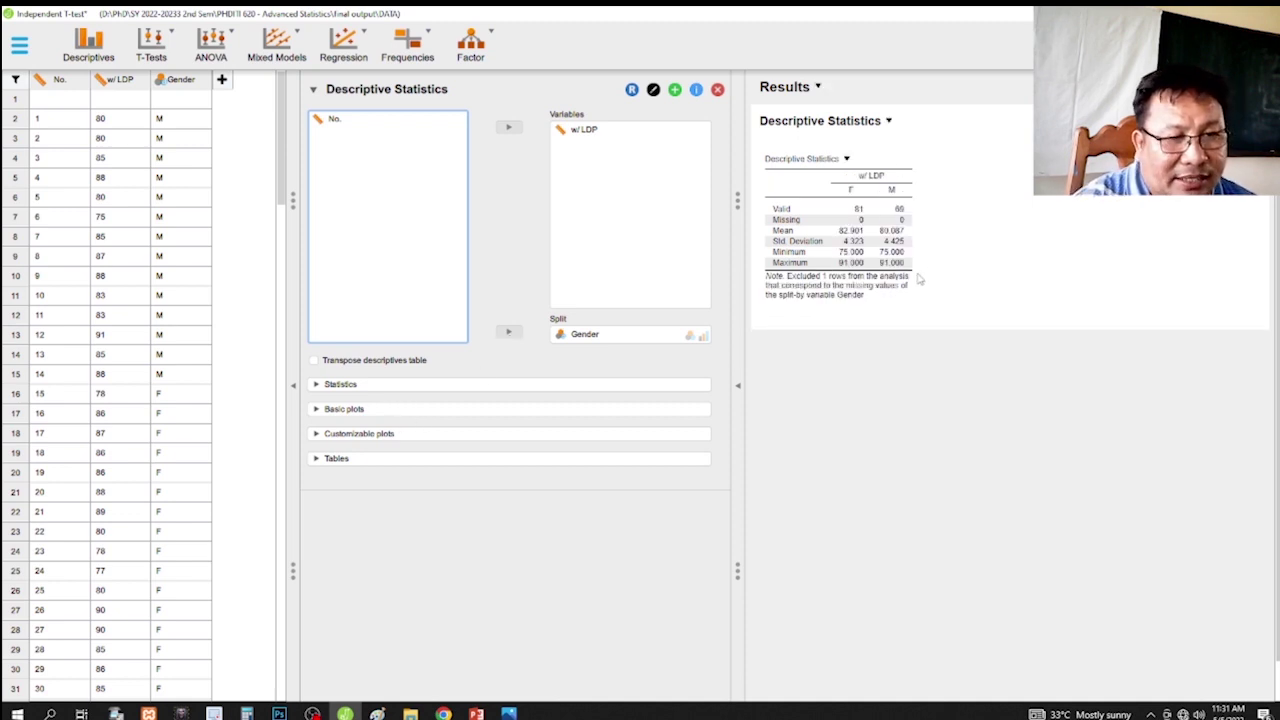
pyautogui.scroll(5, 920, 281)
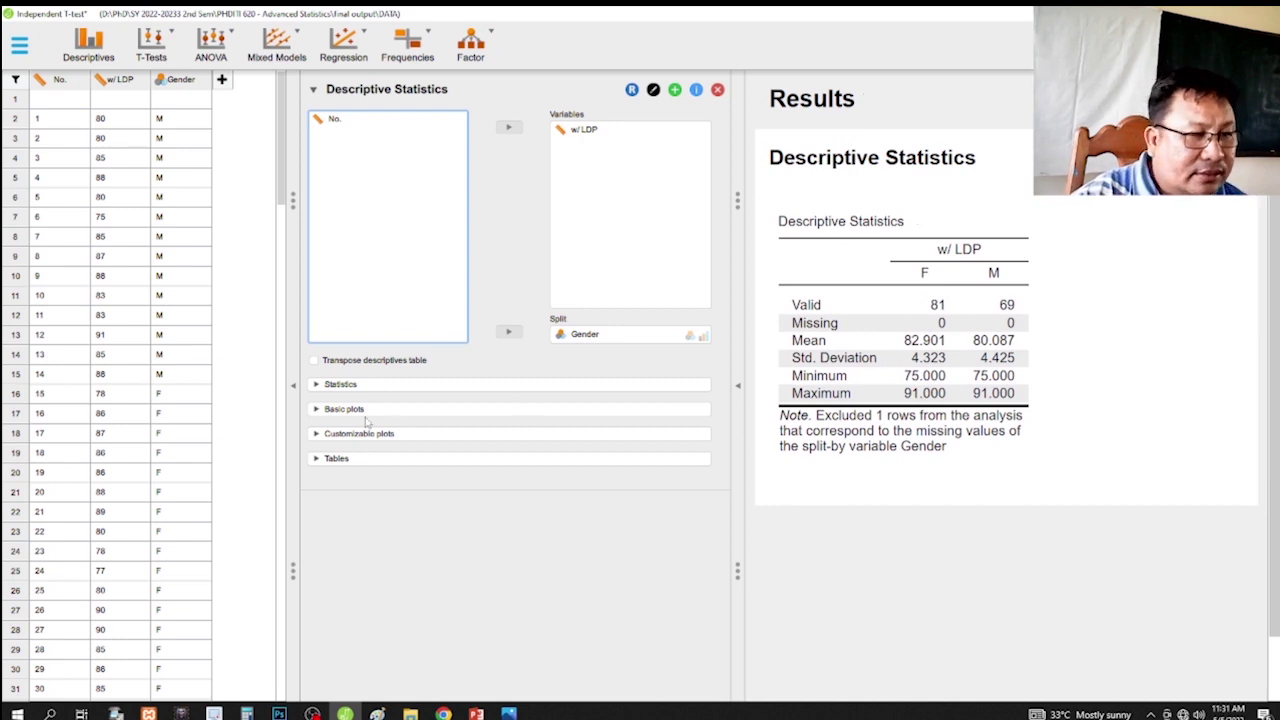
# Remove valid, missing, minimum and maximum from the w/ LDP descriptives and add median, skewness, kurtosis and the Shapiro-Wilk test.
pyautogui.click(324, 386)
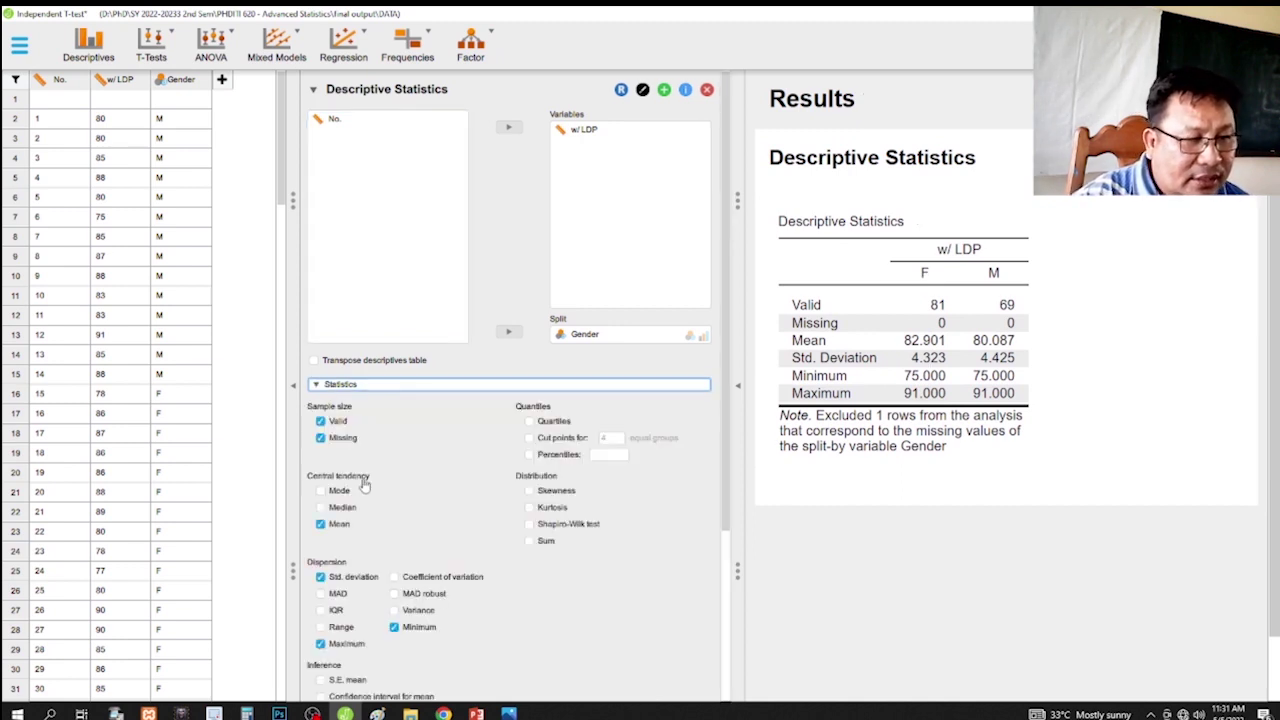
pyautogui.click(320, 421)
pyautogui.click(320, 437)
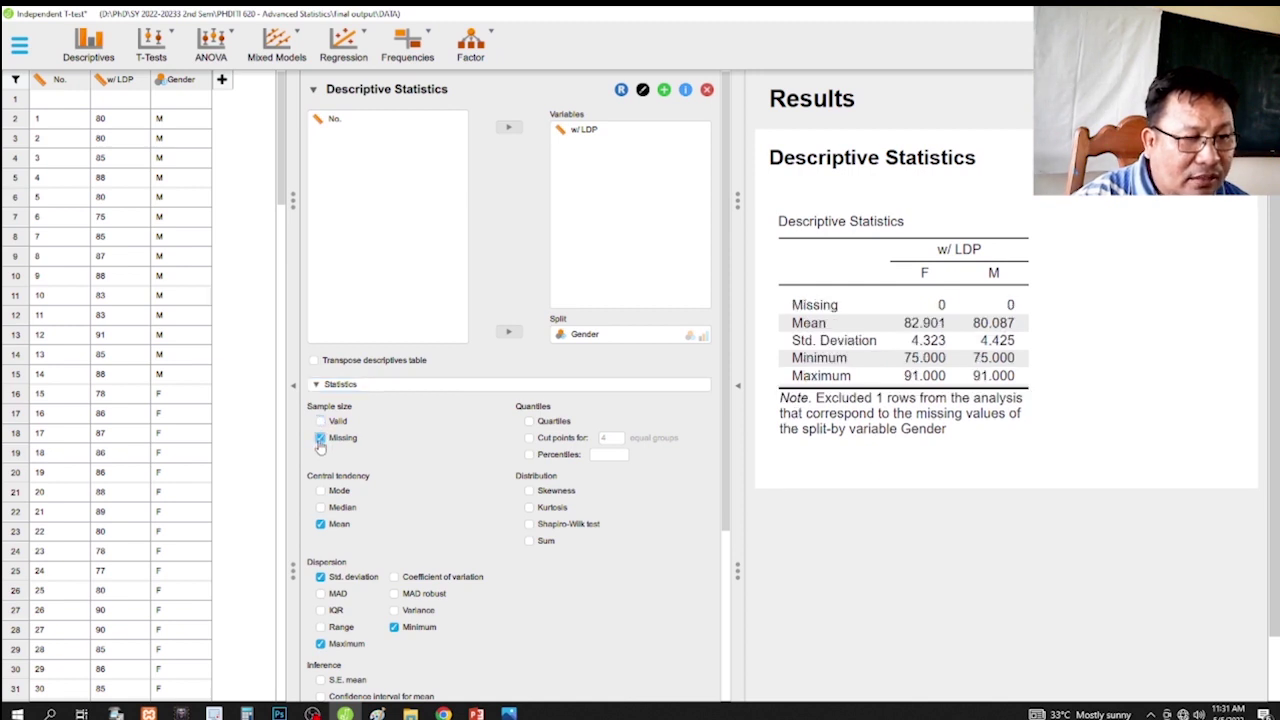
pyautogui.click(321, 508)
pyautogui.click(528, 491)
pyautogui.click(529, 507)
pyautogui.click(529, 524)
pyautogui.click(320, 643)
pyautogui.click(393, 627)
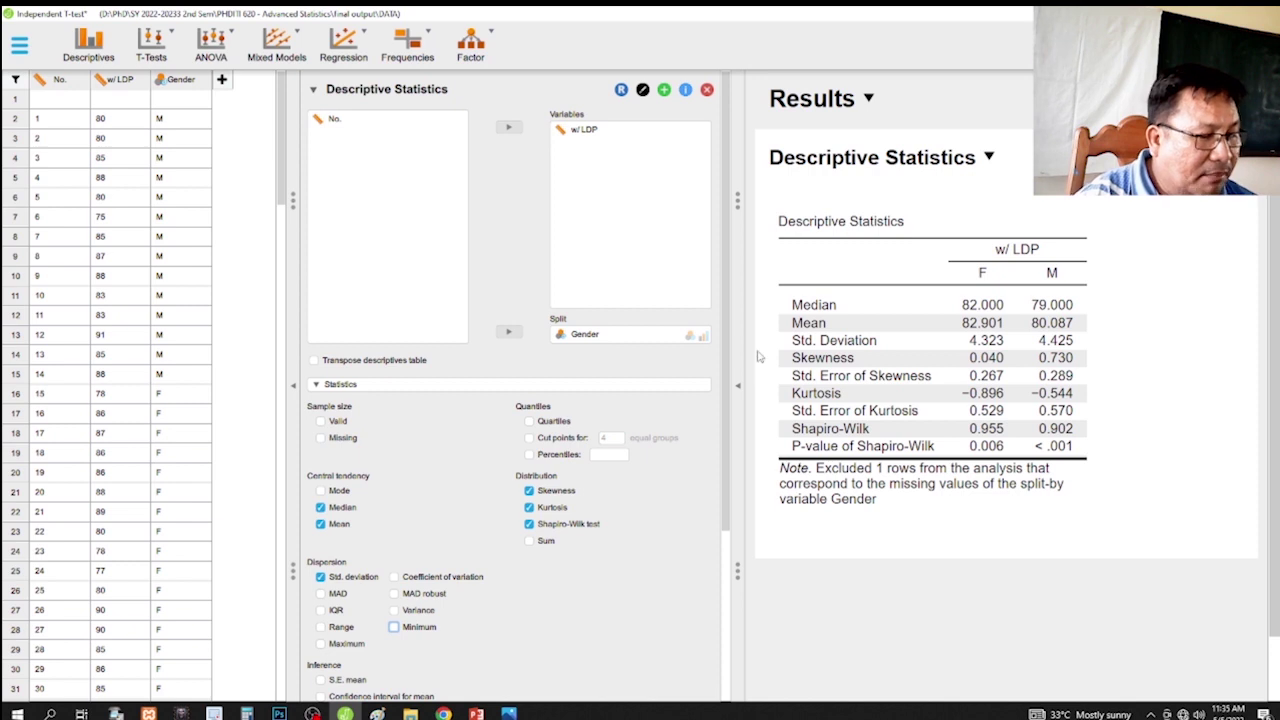
# Add a classical Independent Samples T-Test and replace the Student test with Mann-Whitney.
pyautogui.click(151, 45)
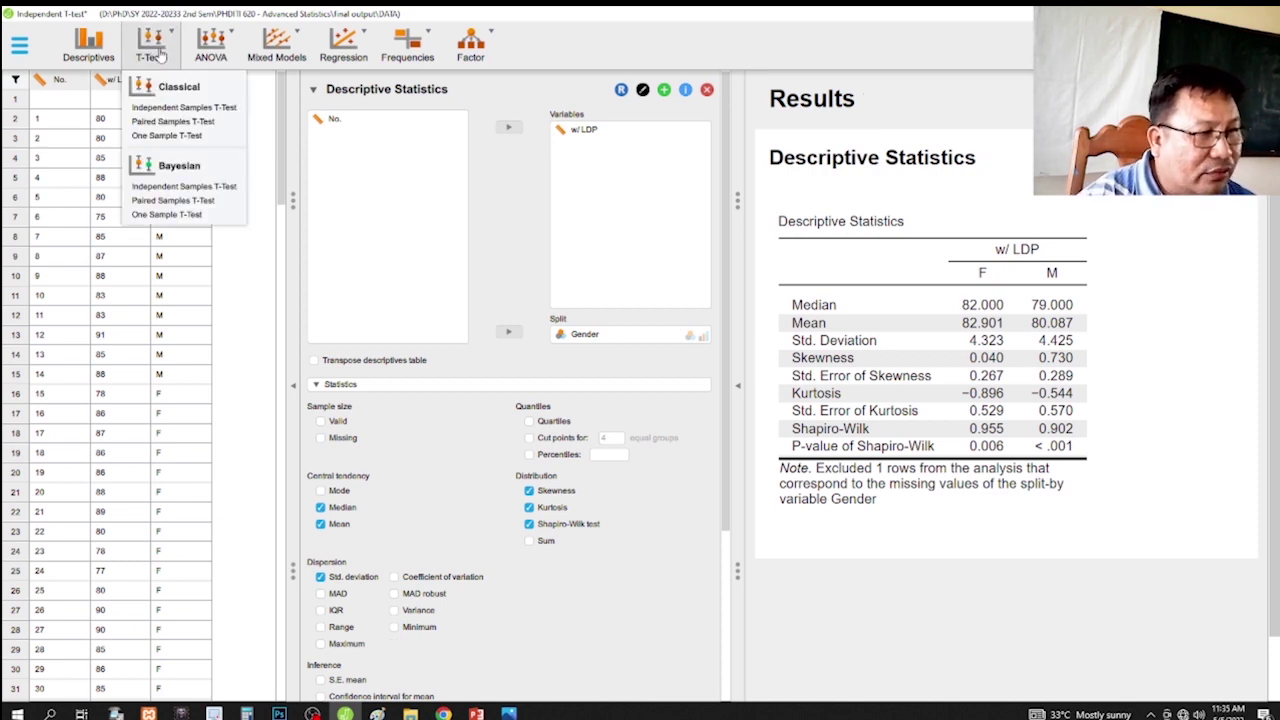
pyautogui.click(222, 108)
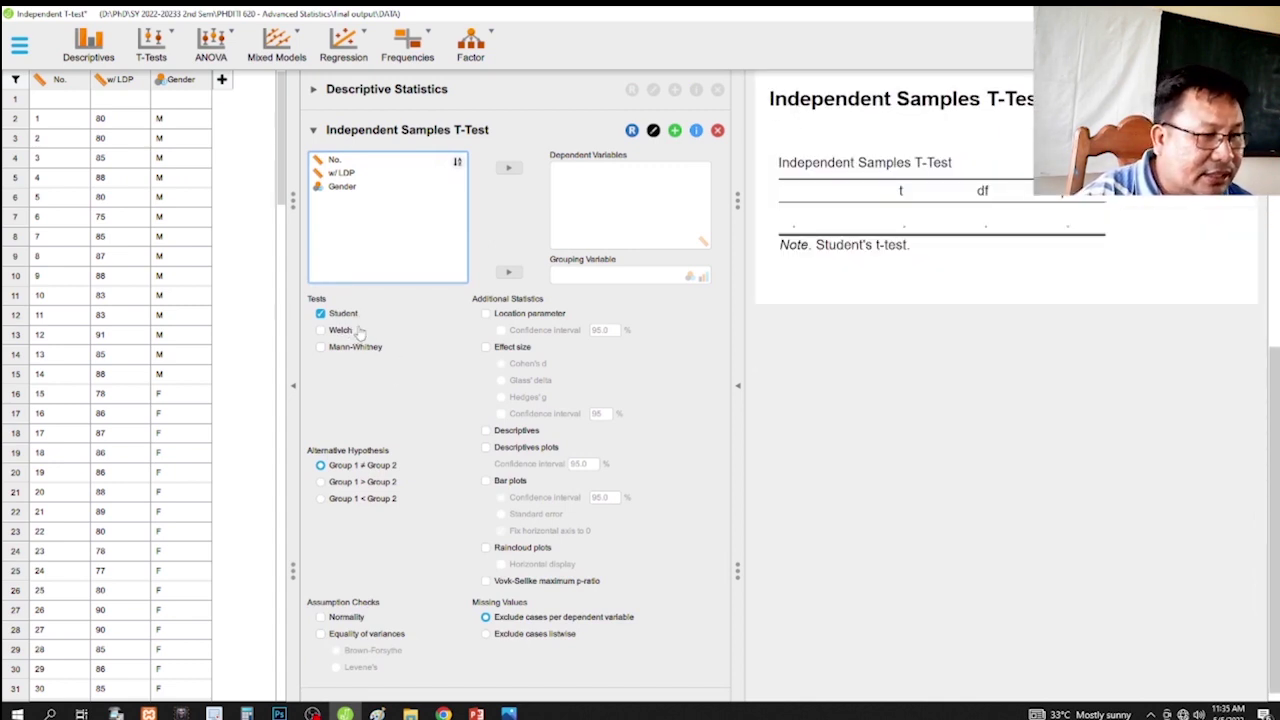
pyautogui.click(321, 314)
pyautogui.click(321, 348)
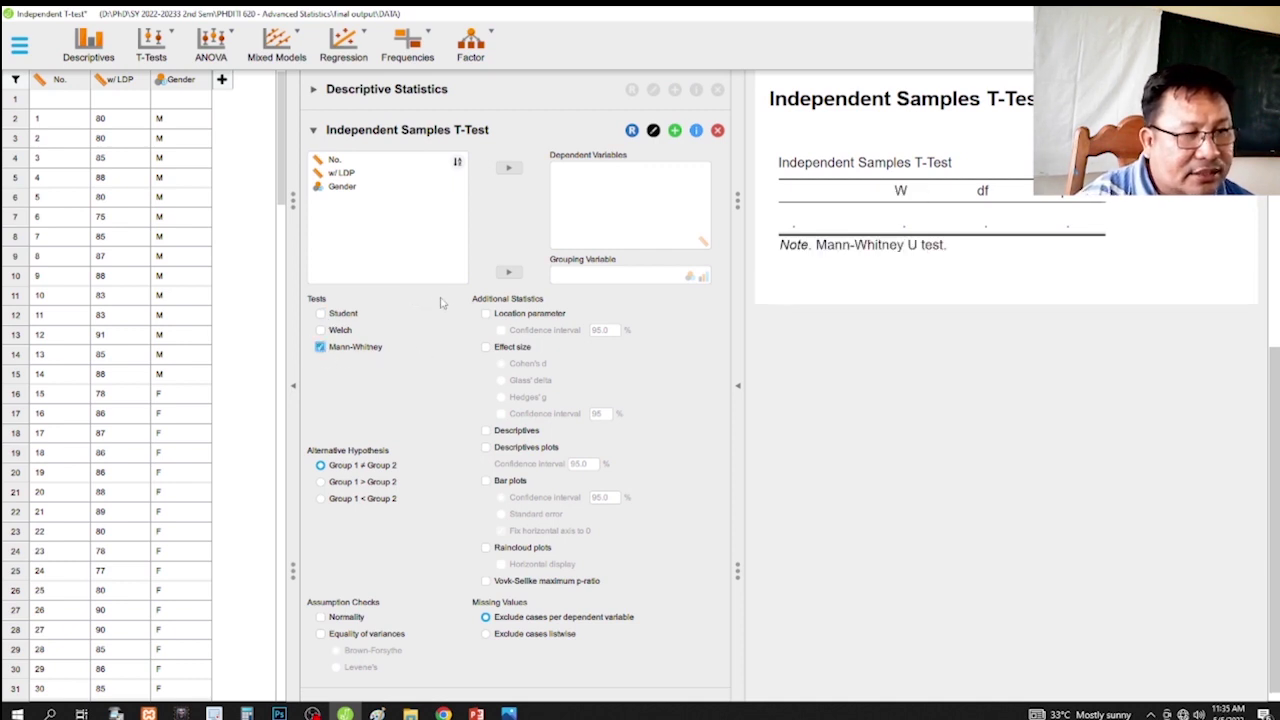
# Set w/ LDP as the dependent variable and Gender as the grouping variable, and include group descriptives.
pyautogui.click(345, 174)
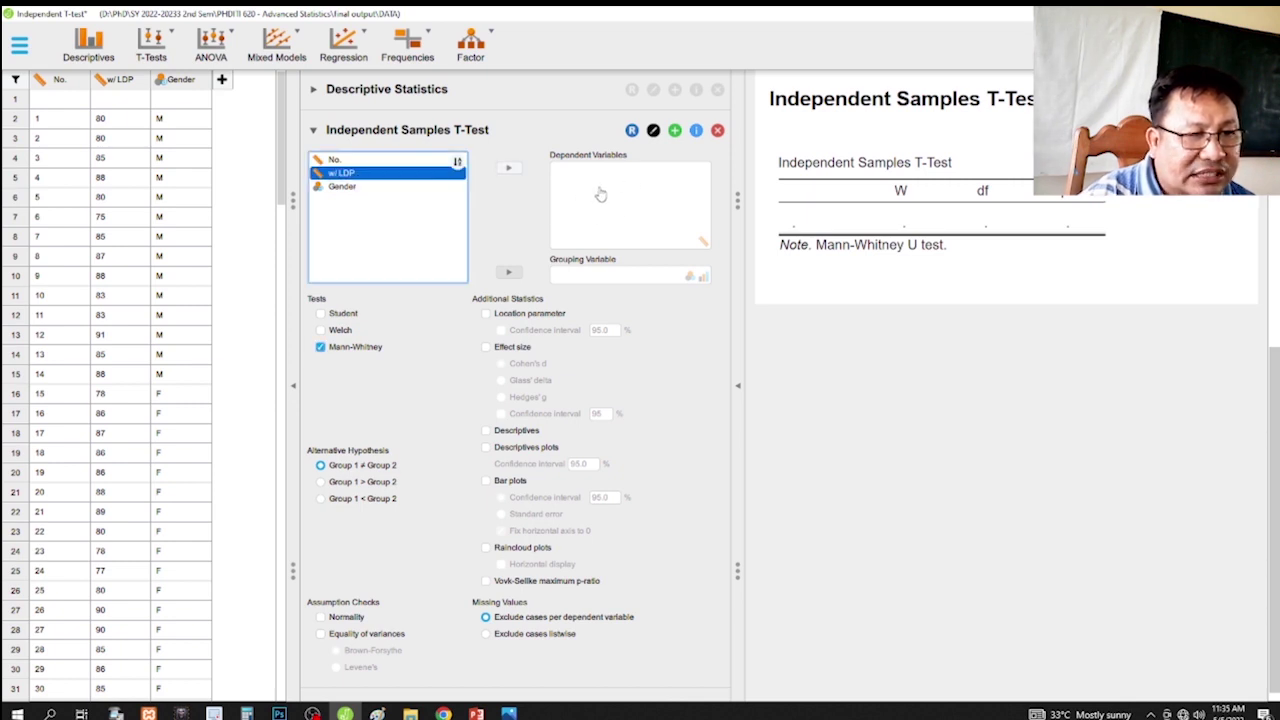
pyautogui.click(509, 170)
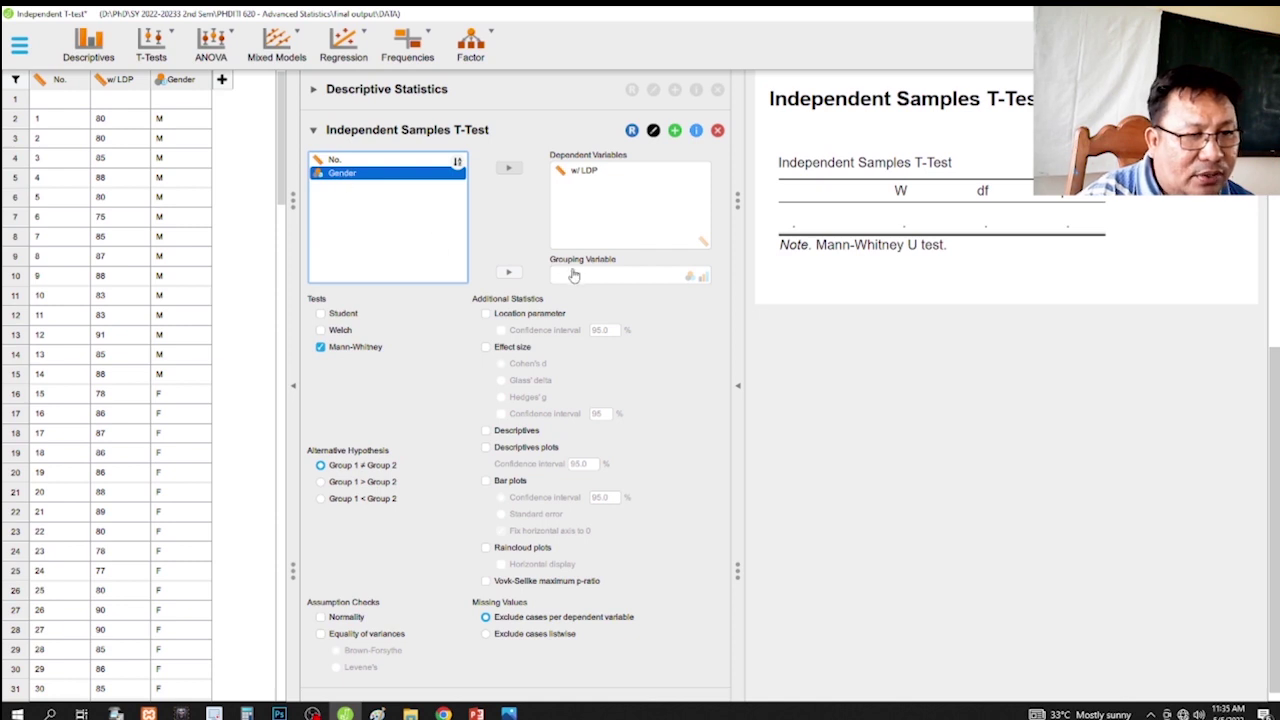
pyautogui.click(509, 273)
pyautogui.click(485, 430)
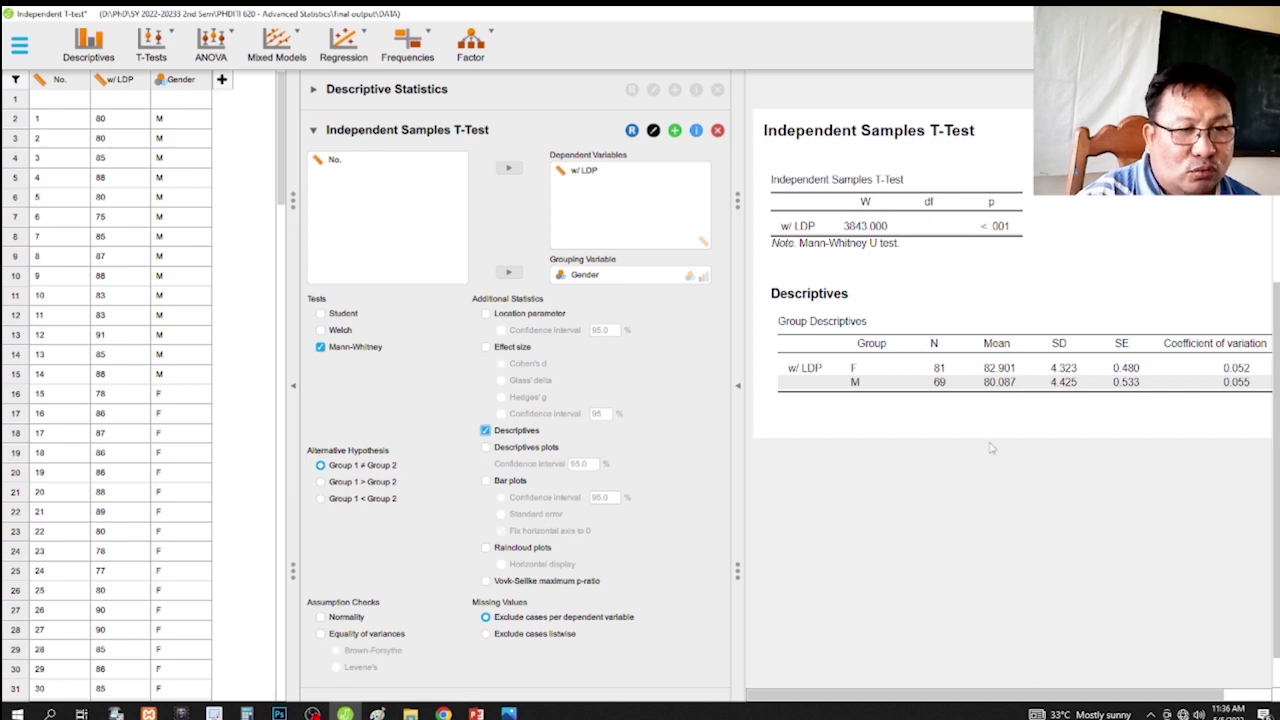
pyautogui.scroll(5, 975, 377)
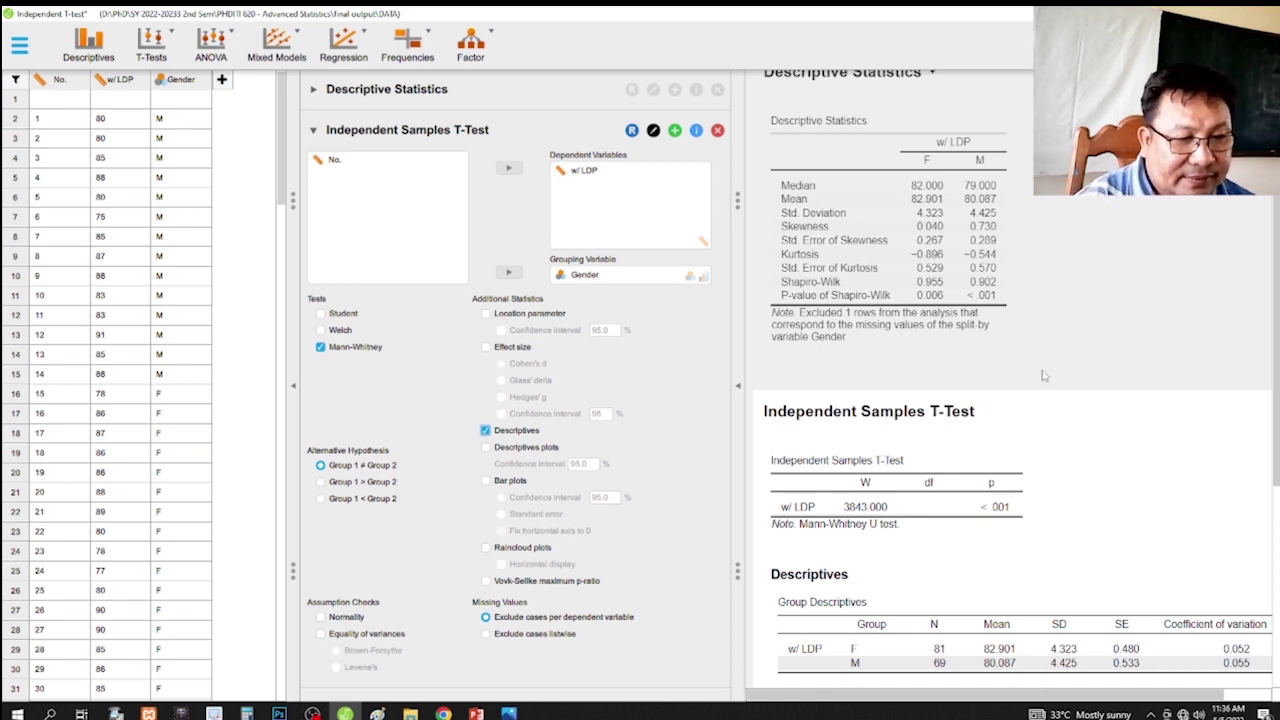
pyautogui.scroll(-1, 1043, 375)
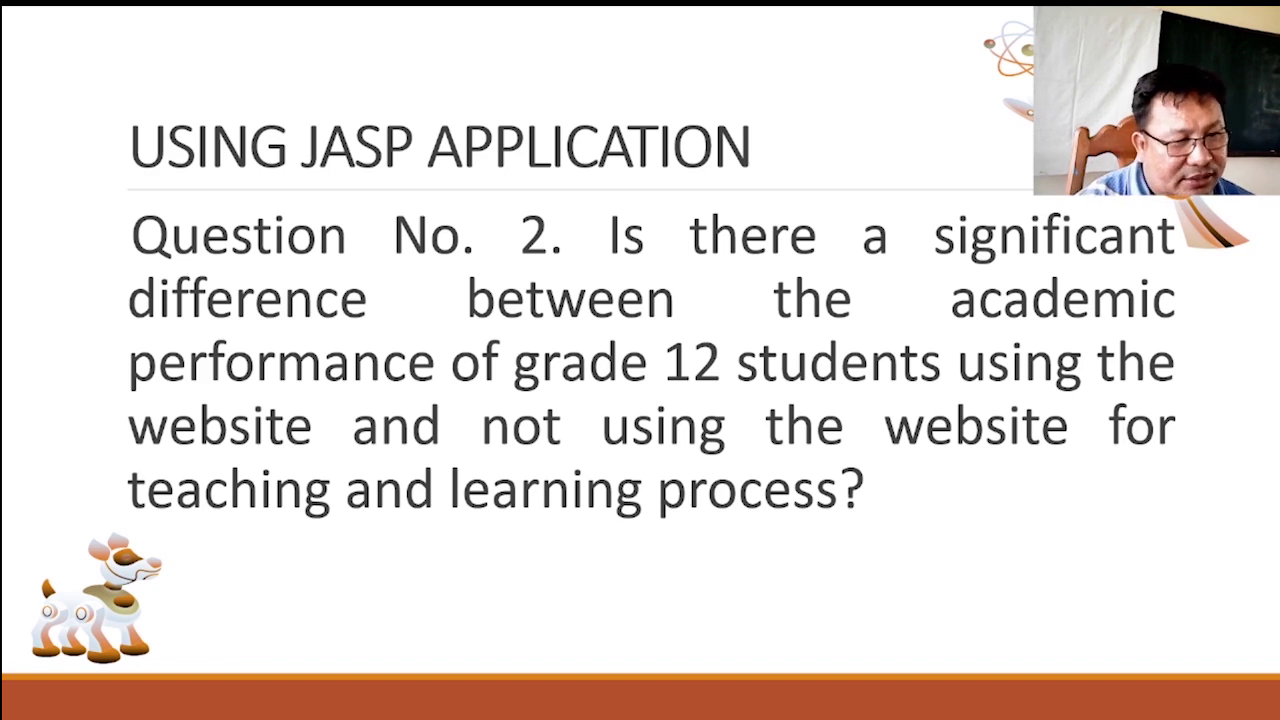
# End the slide show and switch to the final output folder in File Explorer.
pyautogui.press('Escape')
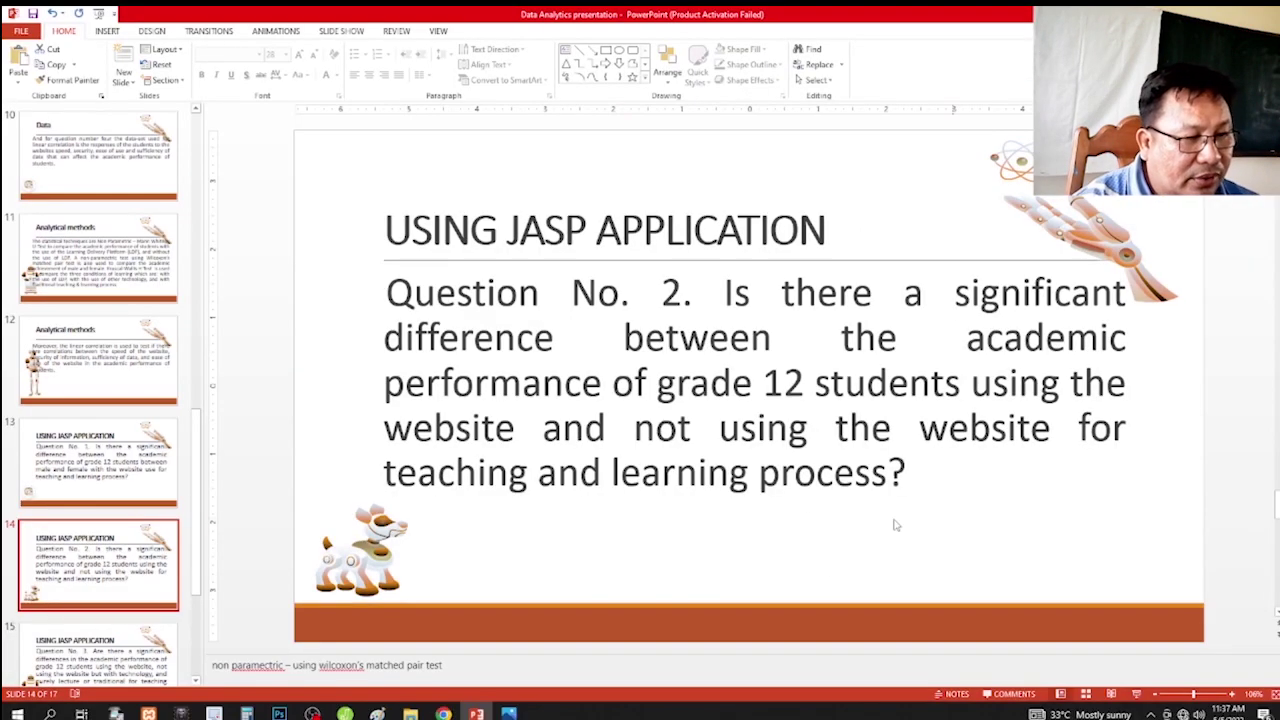
pyautogui.moveTo(410, 713)
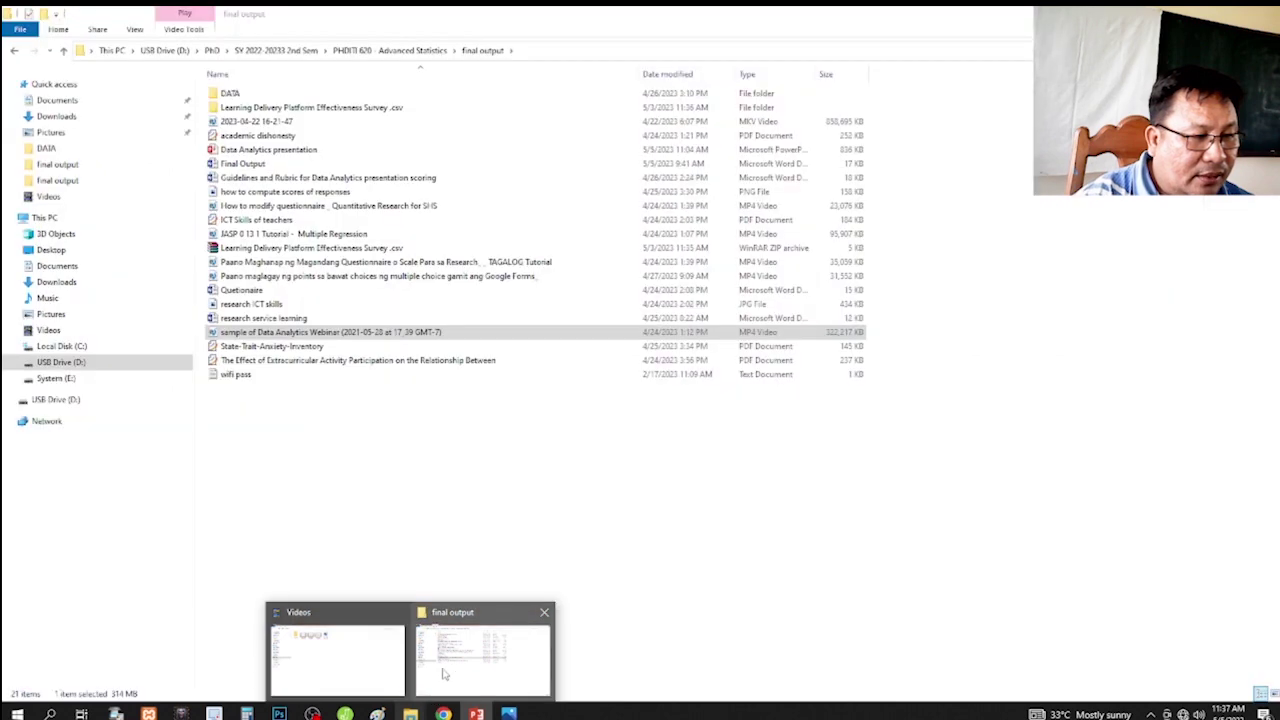
pyautogui.click(478, 612)
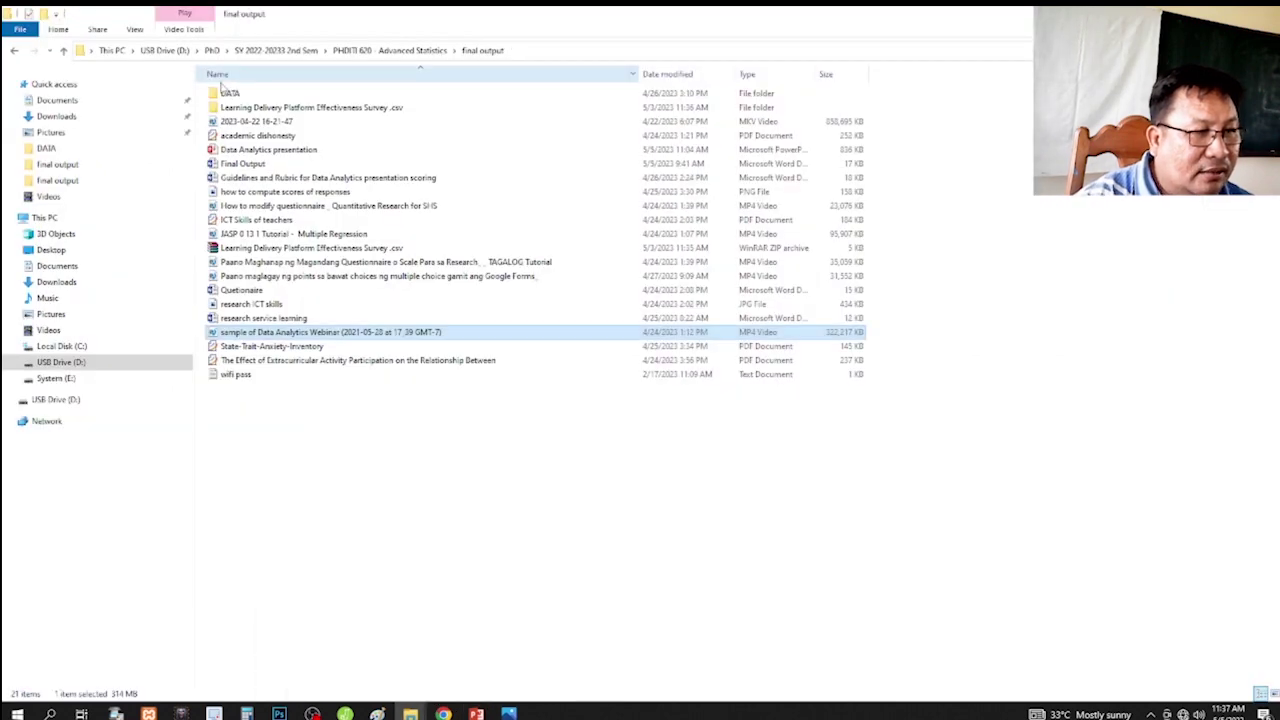
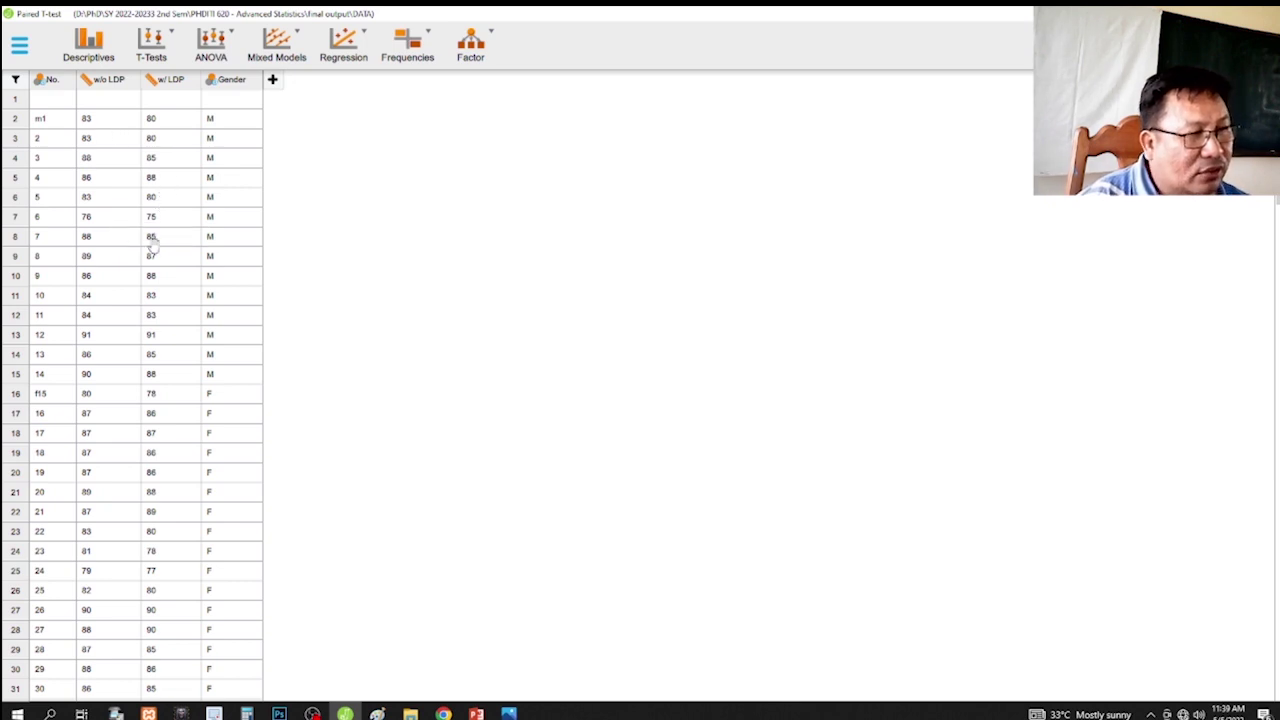
# Add Descriptive Statistics to the Paired T-test data for w/o LDP and w/ LDP, split by Gender.
pyautogui.click(88, 44)
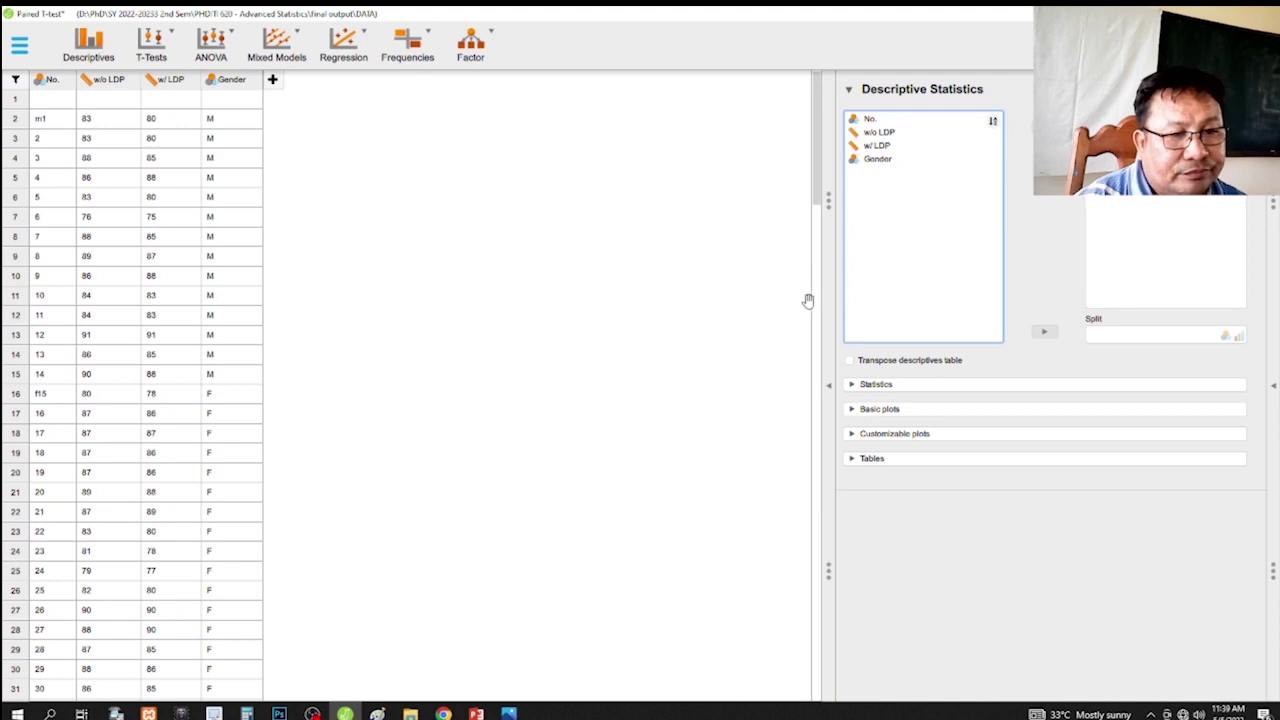
pyautogui.moveTo(816, 302); pyautogui.dragTo(294, 306)
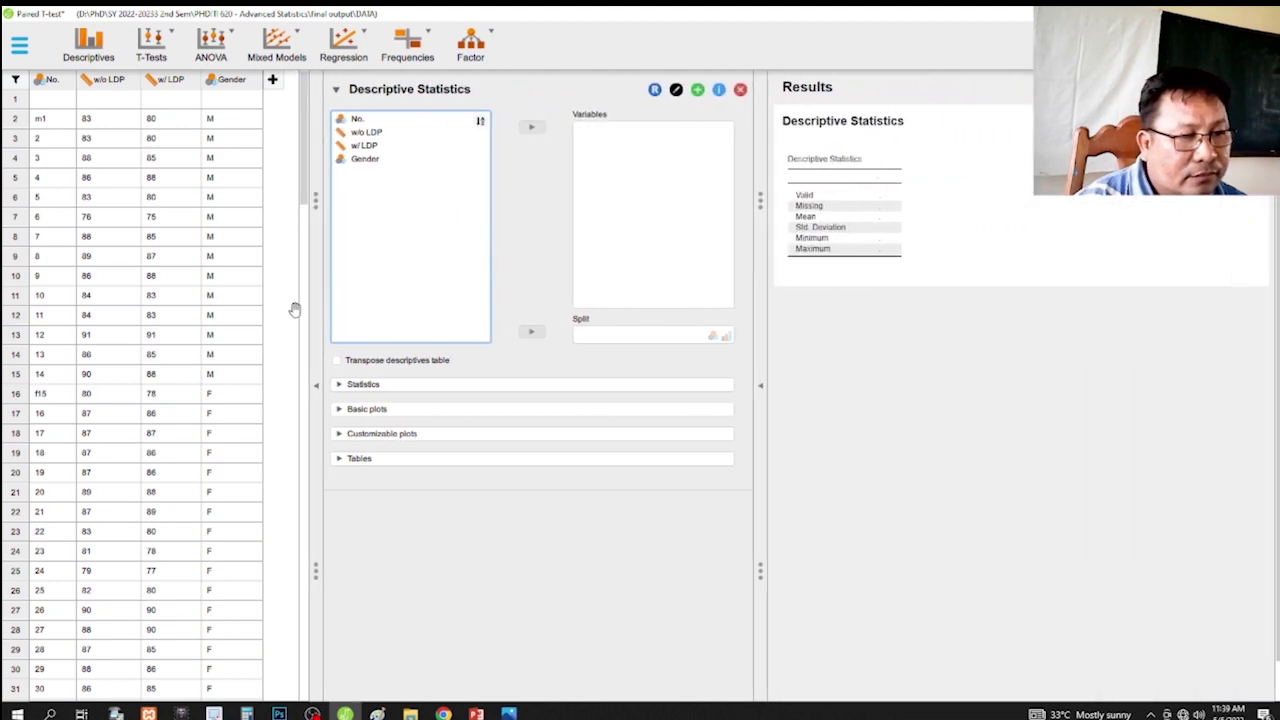
pyautogui.click(366, 133)
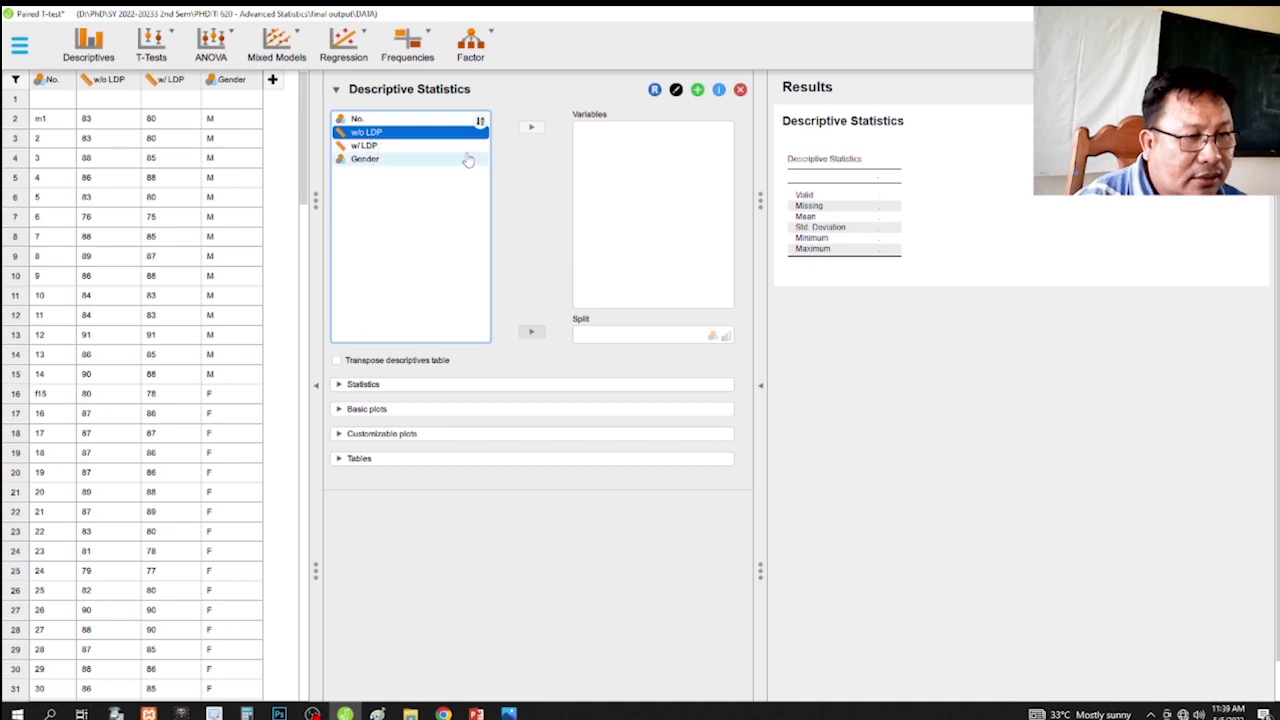
pyautogui.keyDown('shift'); pyautogui.click(406, 150); pyautogui.keyUp('shift')
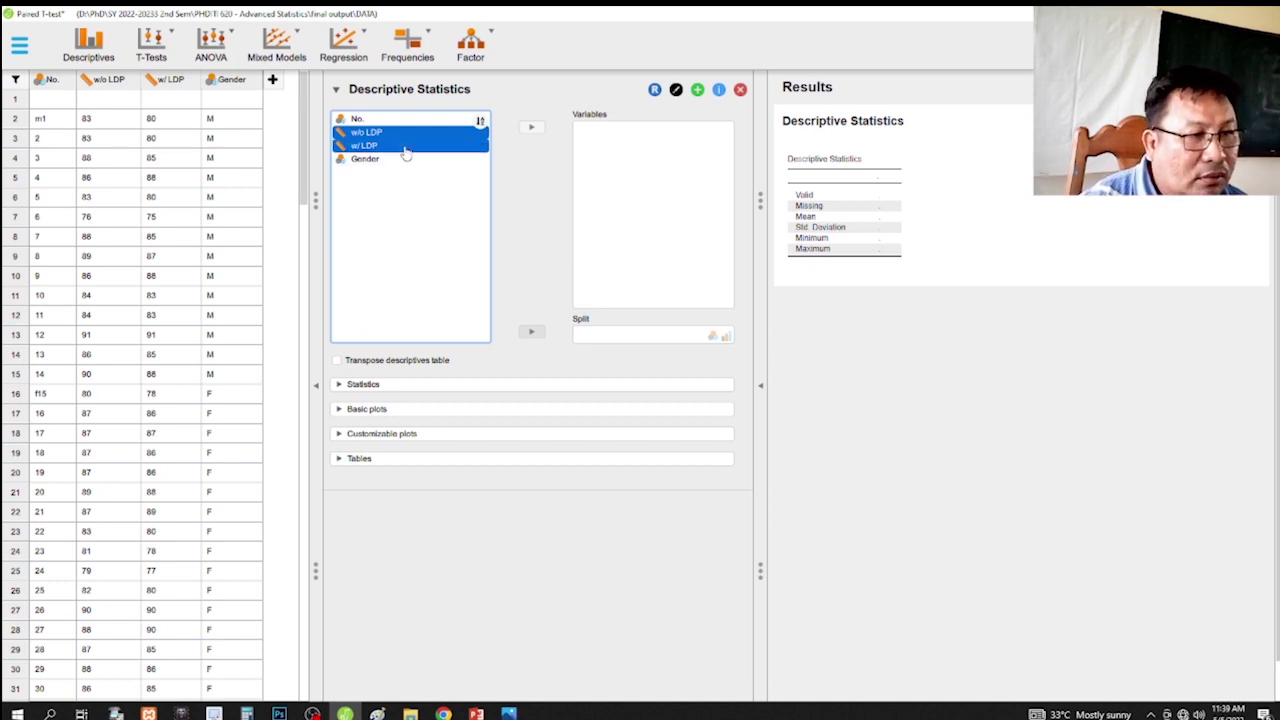
pyautogui.click(531, 128)
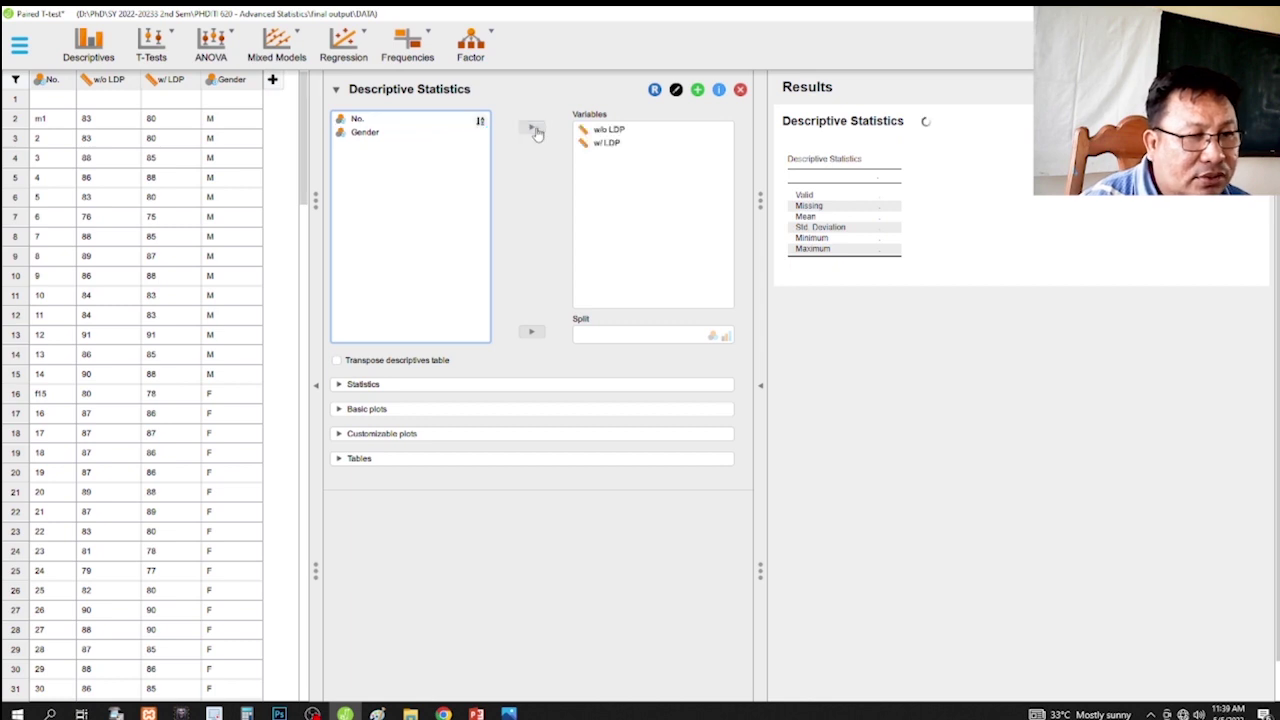
pyautogui.click(372, 137)
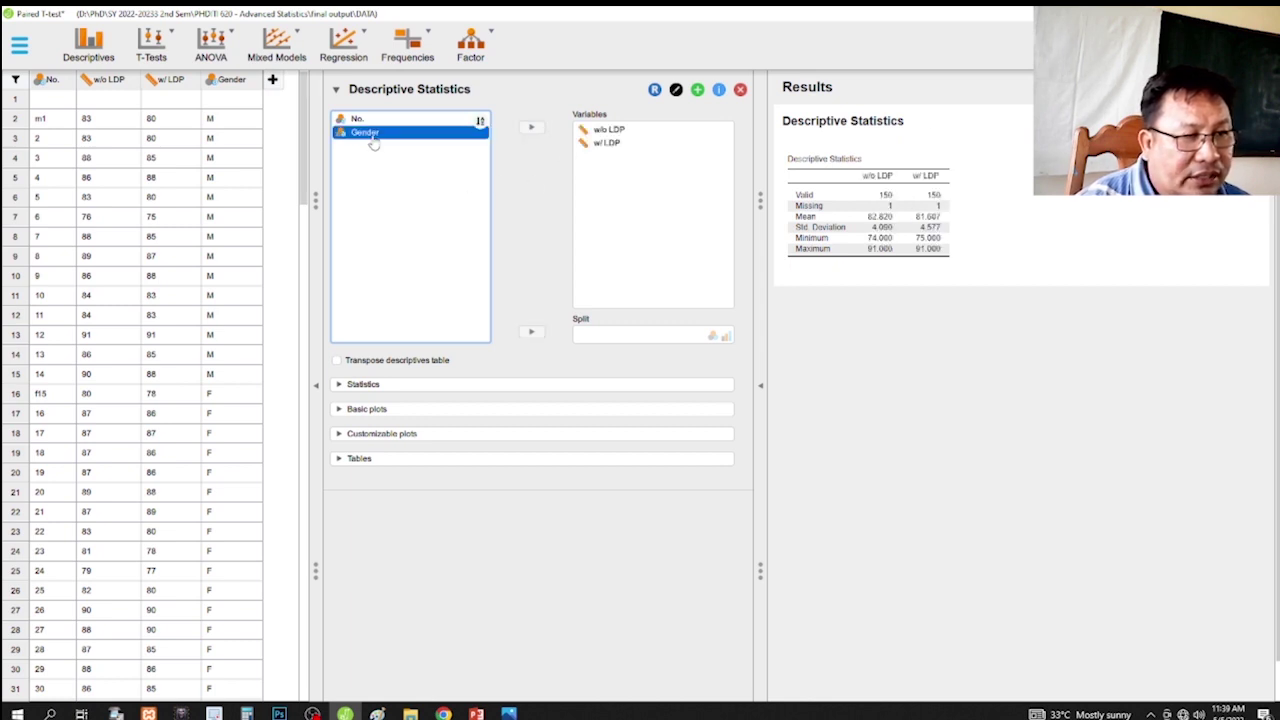
pyautogui.click(531, 334)
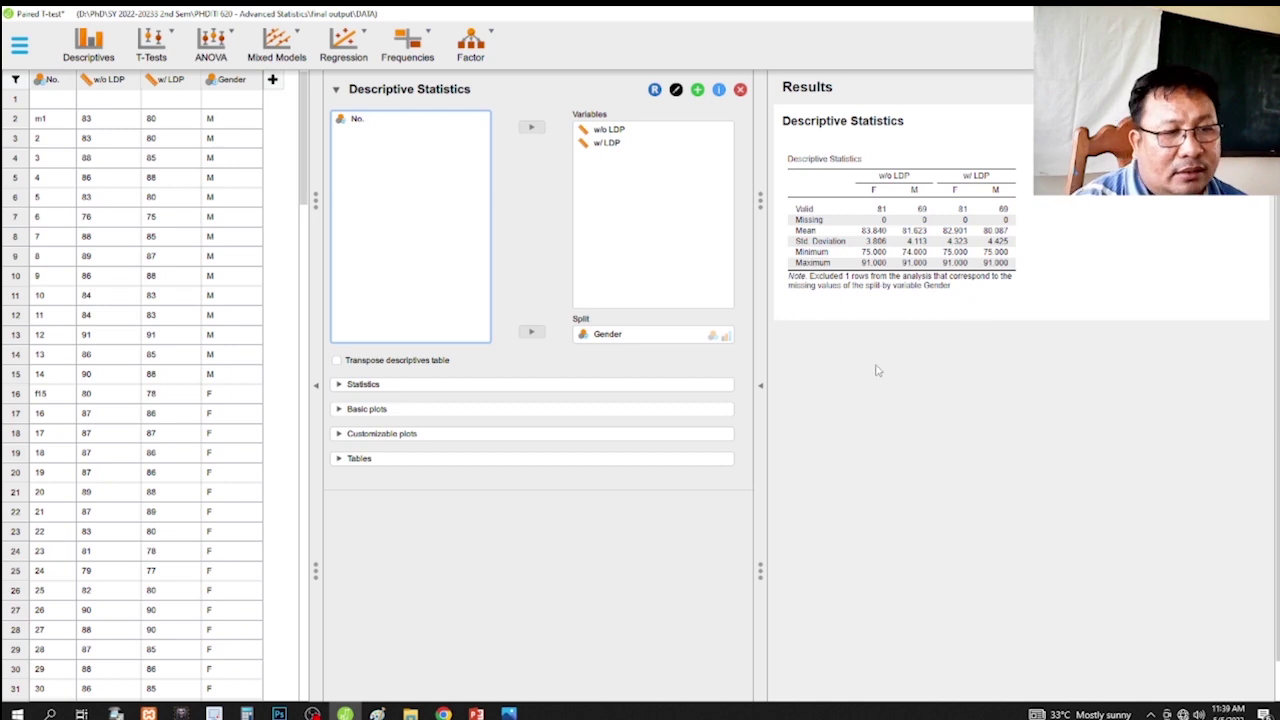
# For the w/o LDP and w/ LDP descriptives, drop valid, missing, maximum and minimum; add median, skewness, kurtosis and Shapiro-Wilk.
pyautogui.click(340, 388)
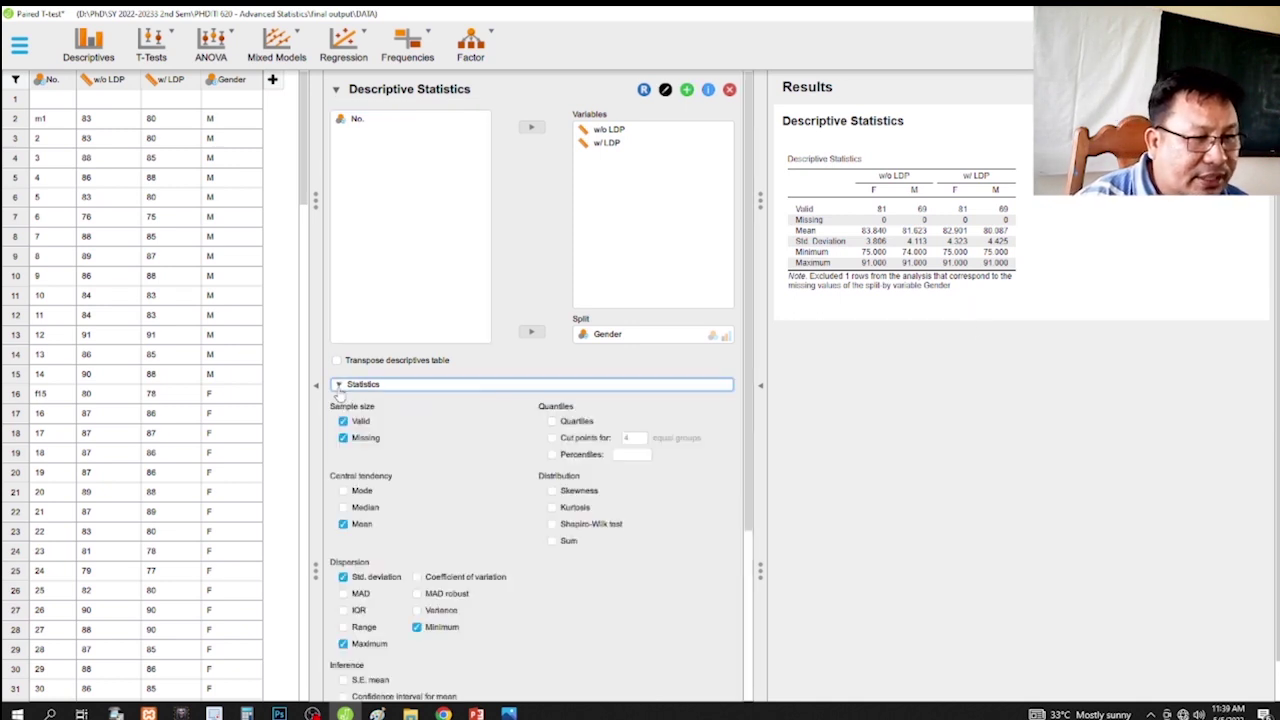
pyautogui.click(343, 421)
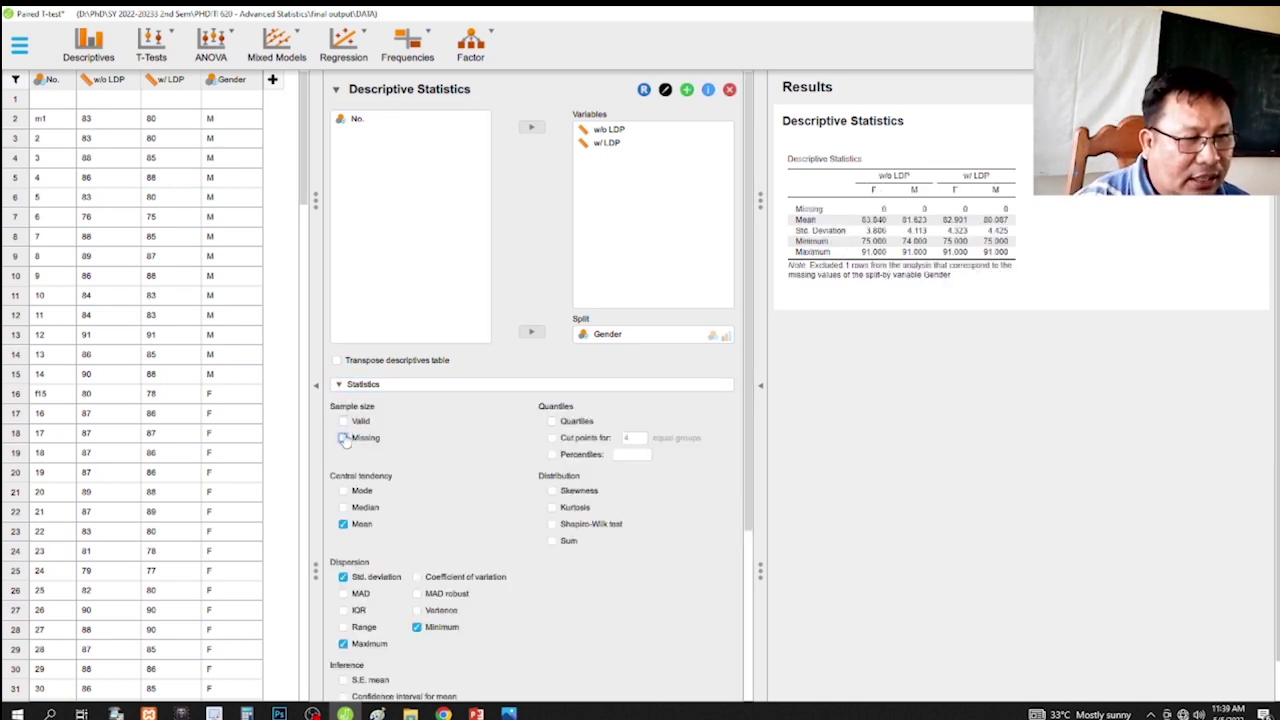
pyautogui.click(343, 438)
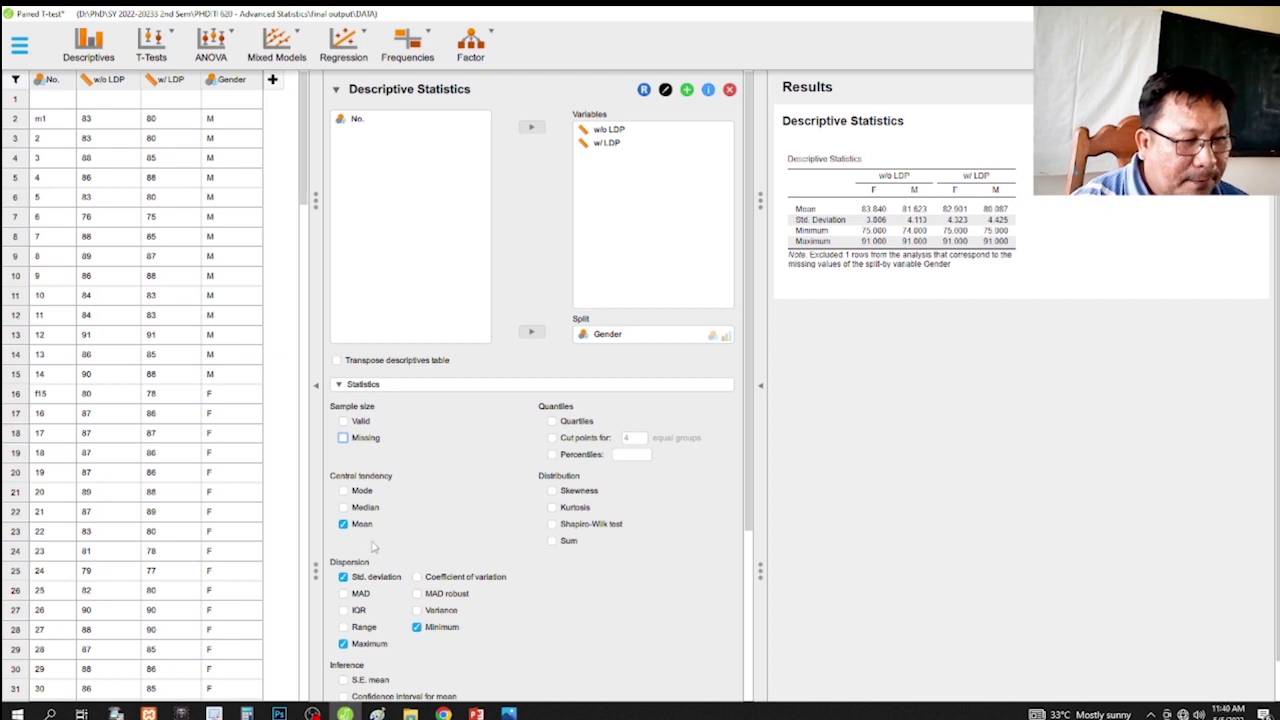
pyautogui.click(343, 508)
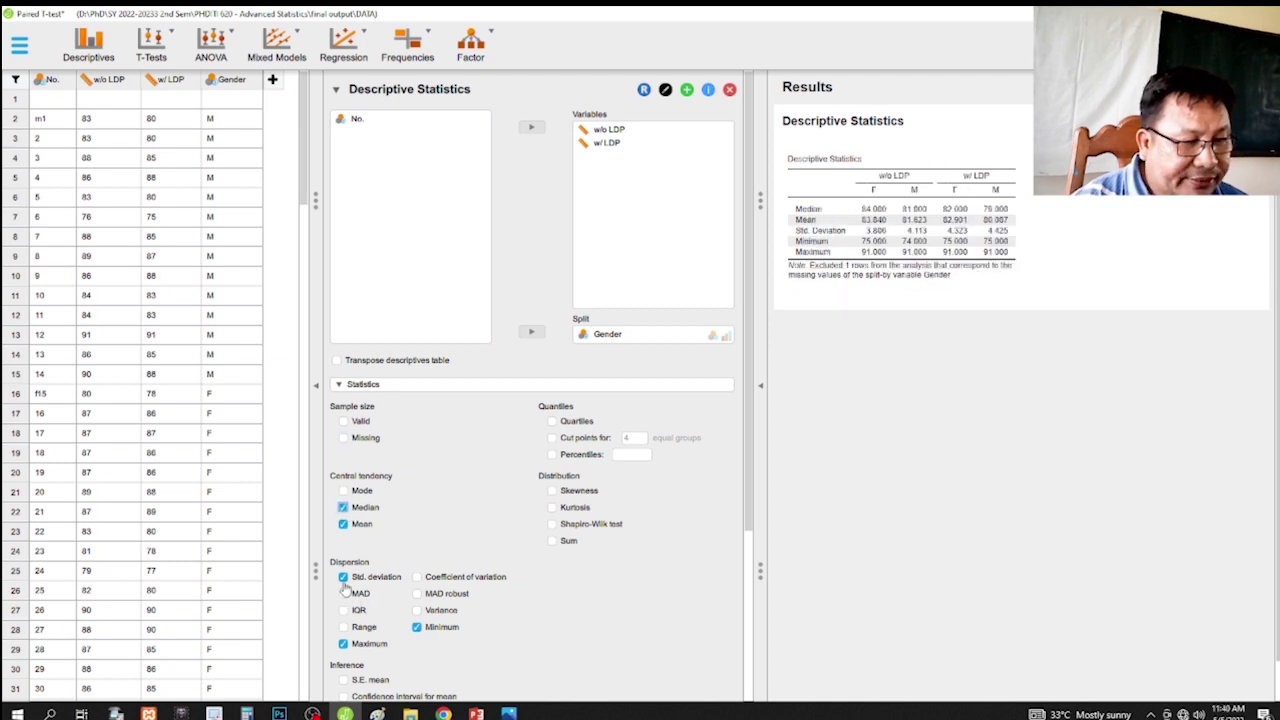
pyautogui.click(343, 644)
pyautogui.click(417, 627)
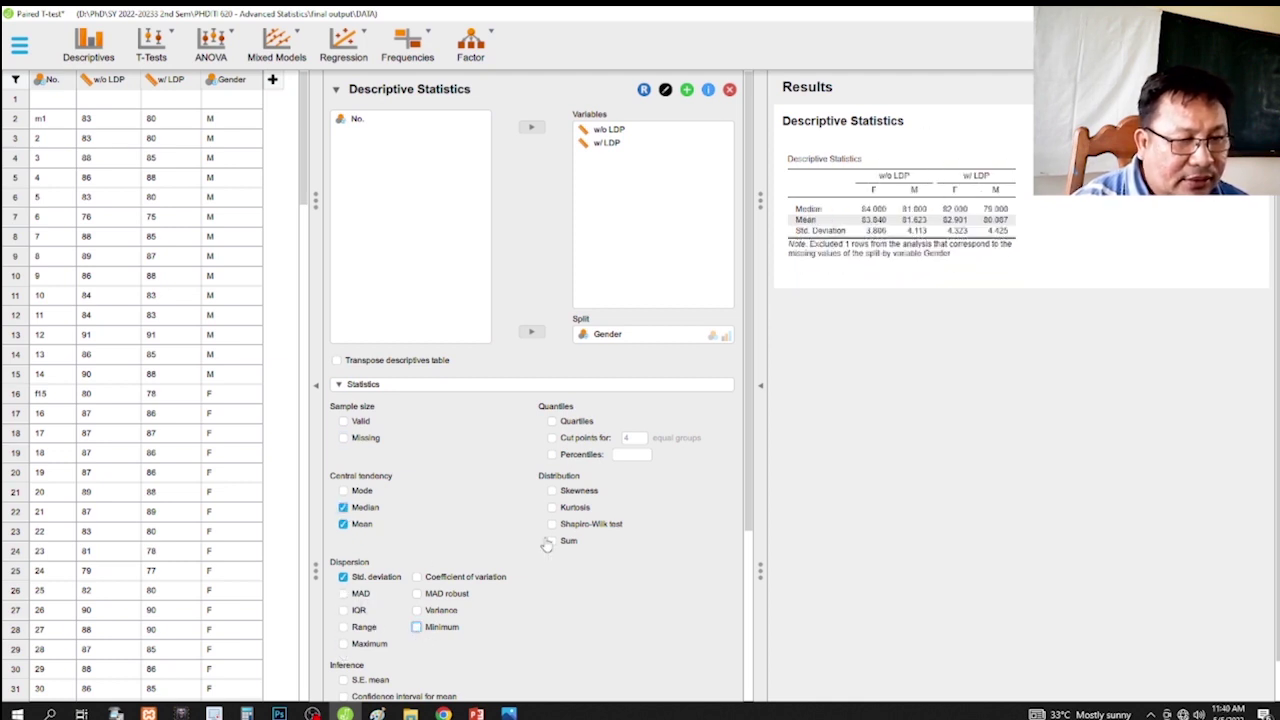
pyautogui.click(552, 491)
pyautogui.click(552, 507)
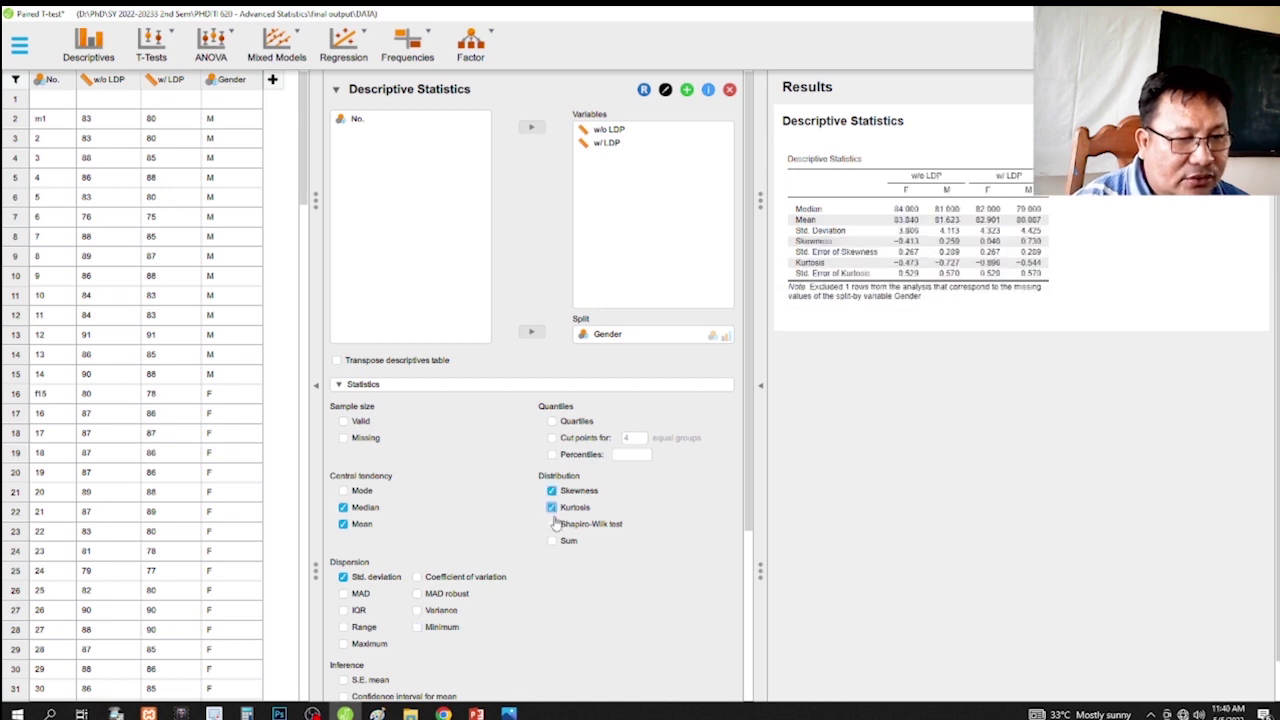
pyautogui.click(552, 524)
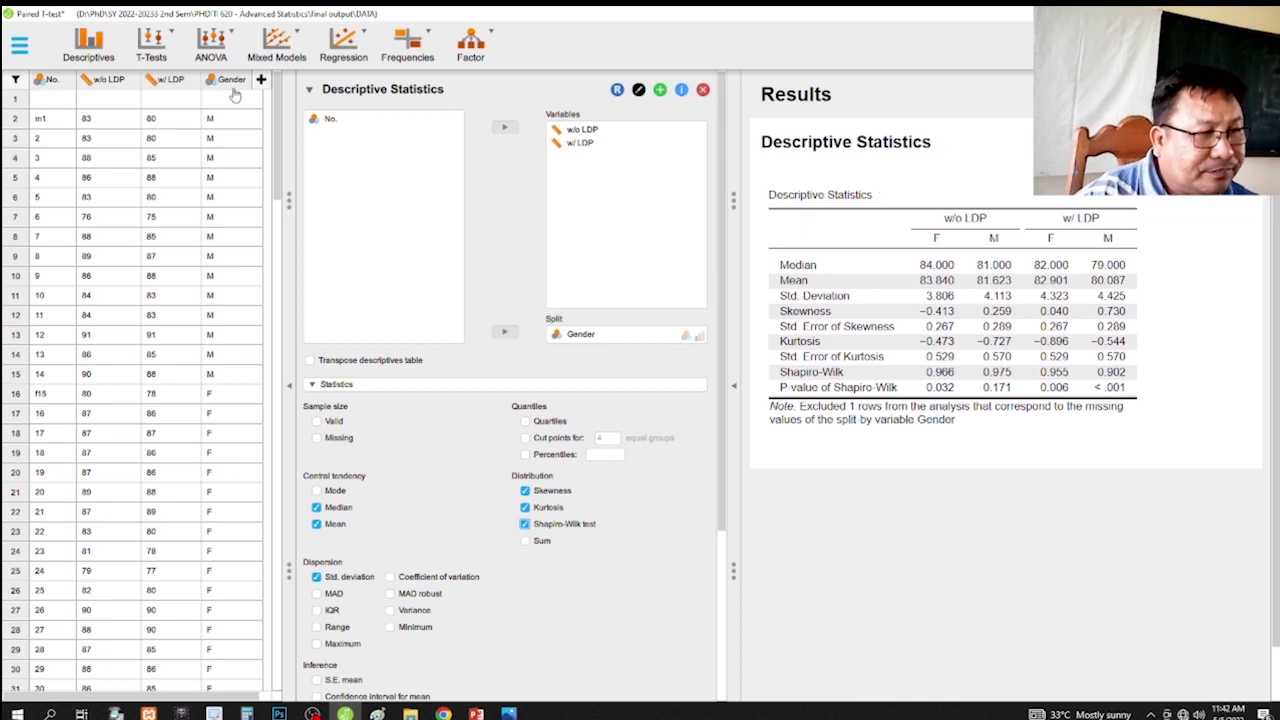
# Add a classical Paired Samples T-Test comparing w/o LDP with w/ LDP.
pyautogui.click(166, 44)
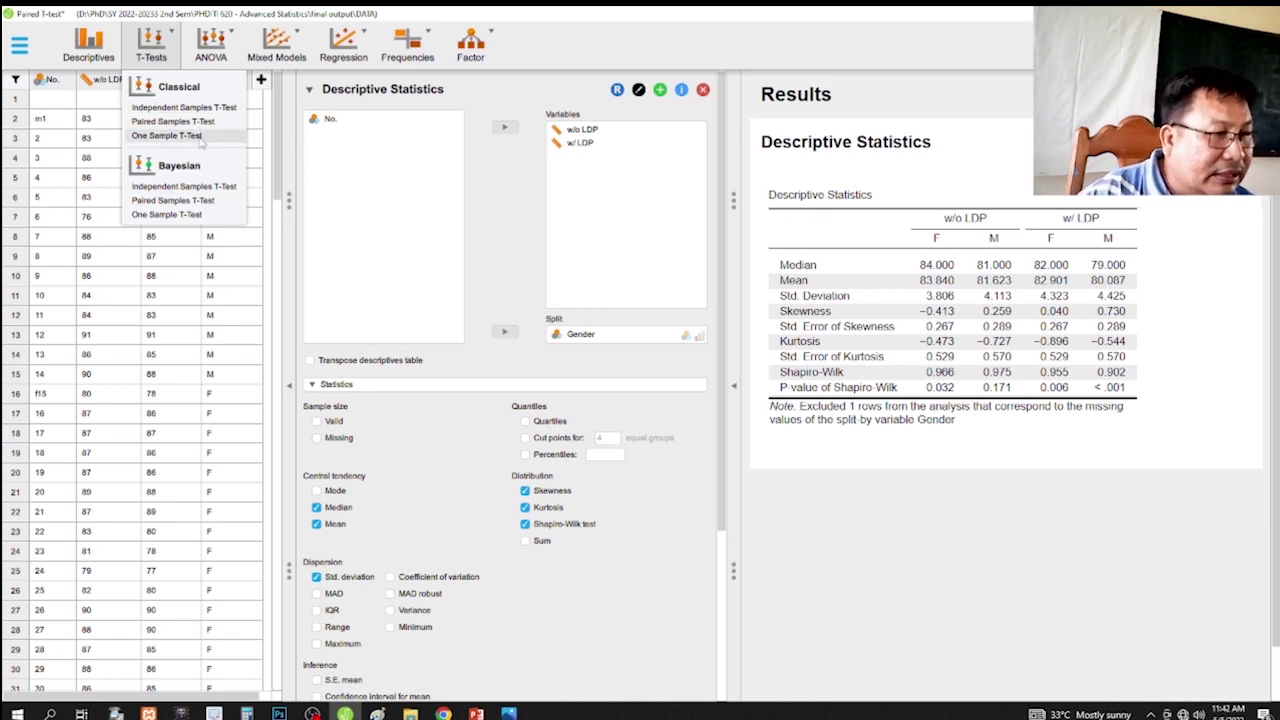
pyautogui.click(203, 122)
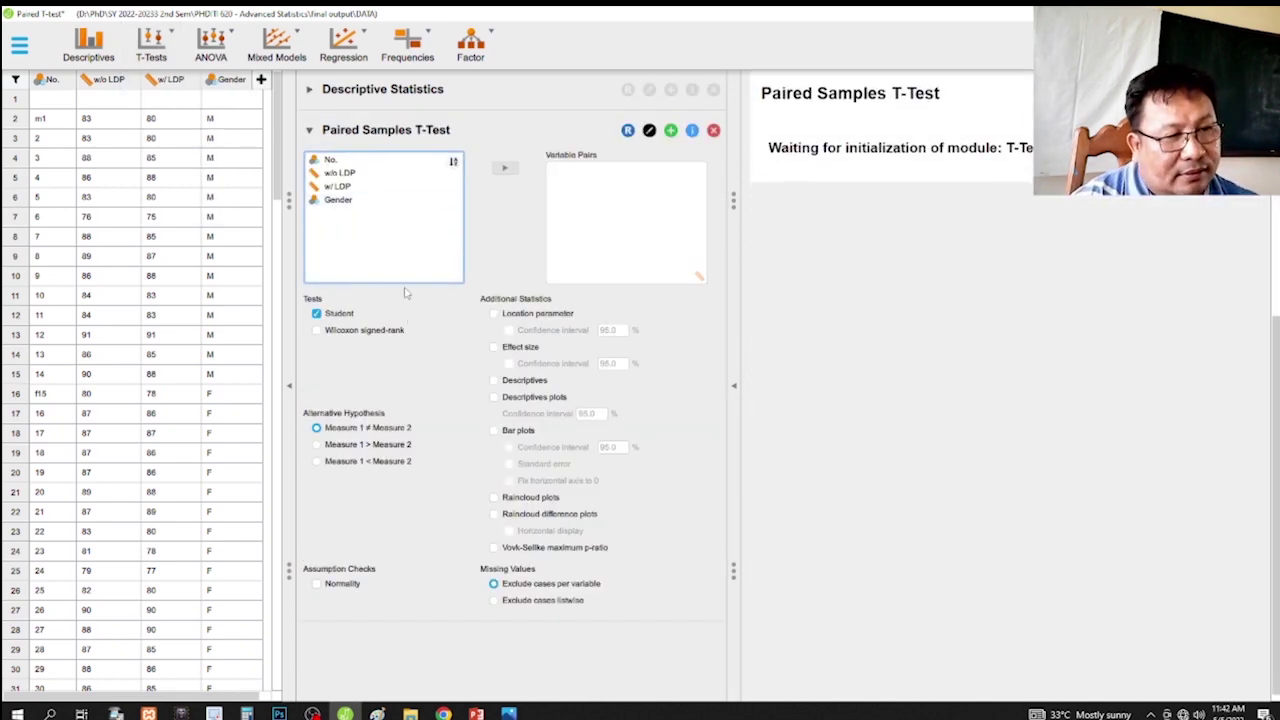
pyautogui.click(350, 174)
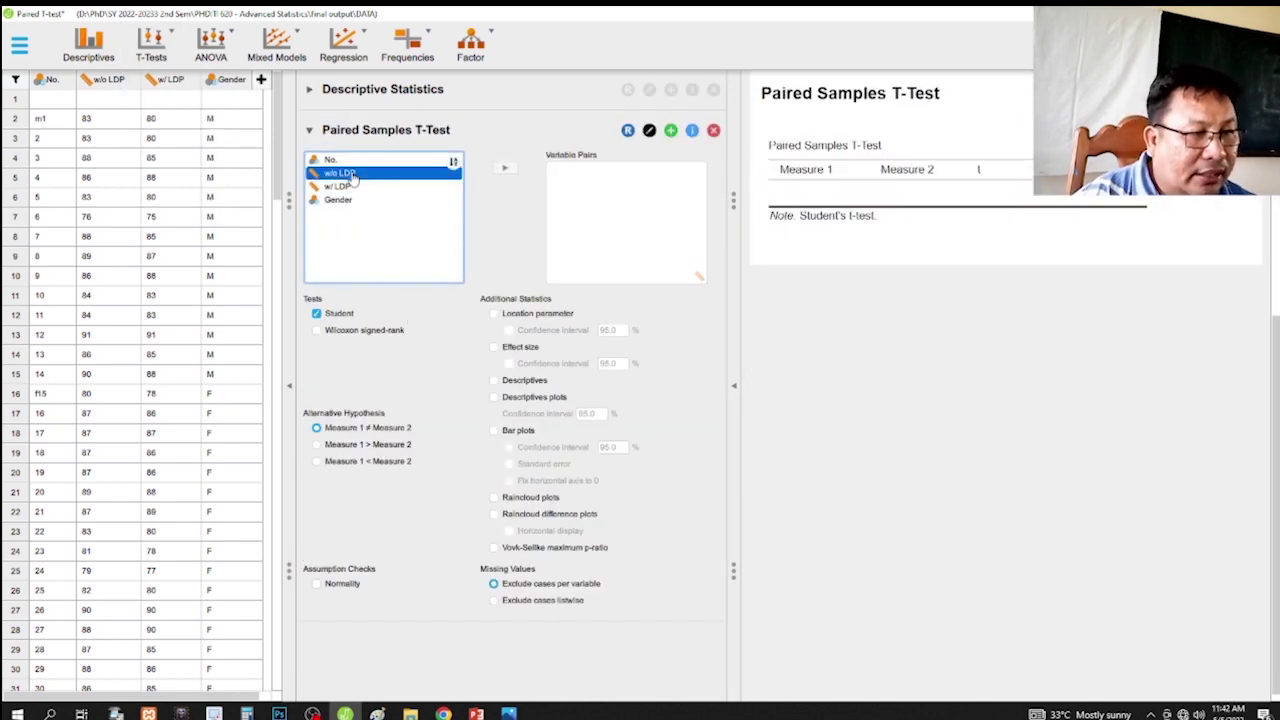
pyautogui.keyDown('shift'); pyautogui.click(345, 187); pyautogui.keyUp('shift')
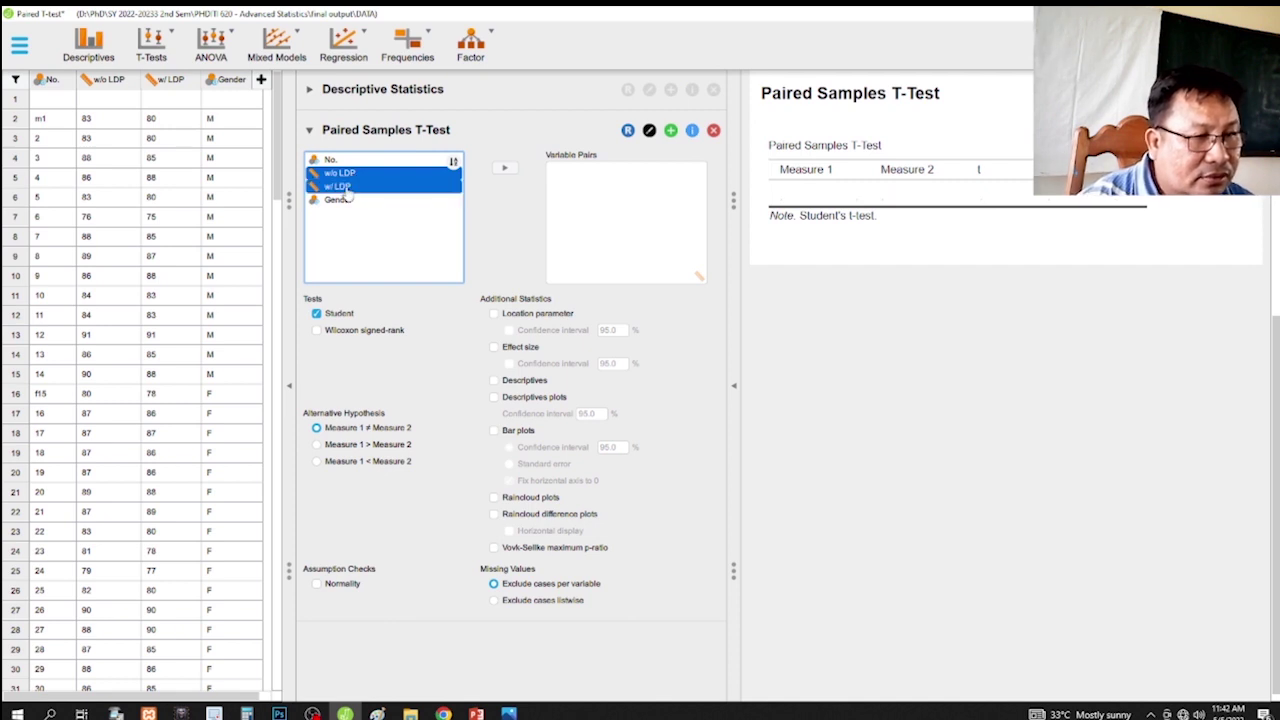
pyautogui.click(506, 168)
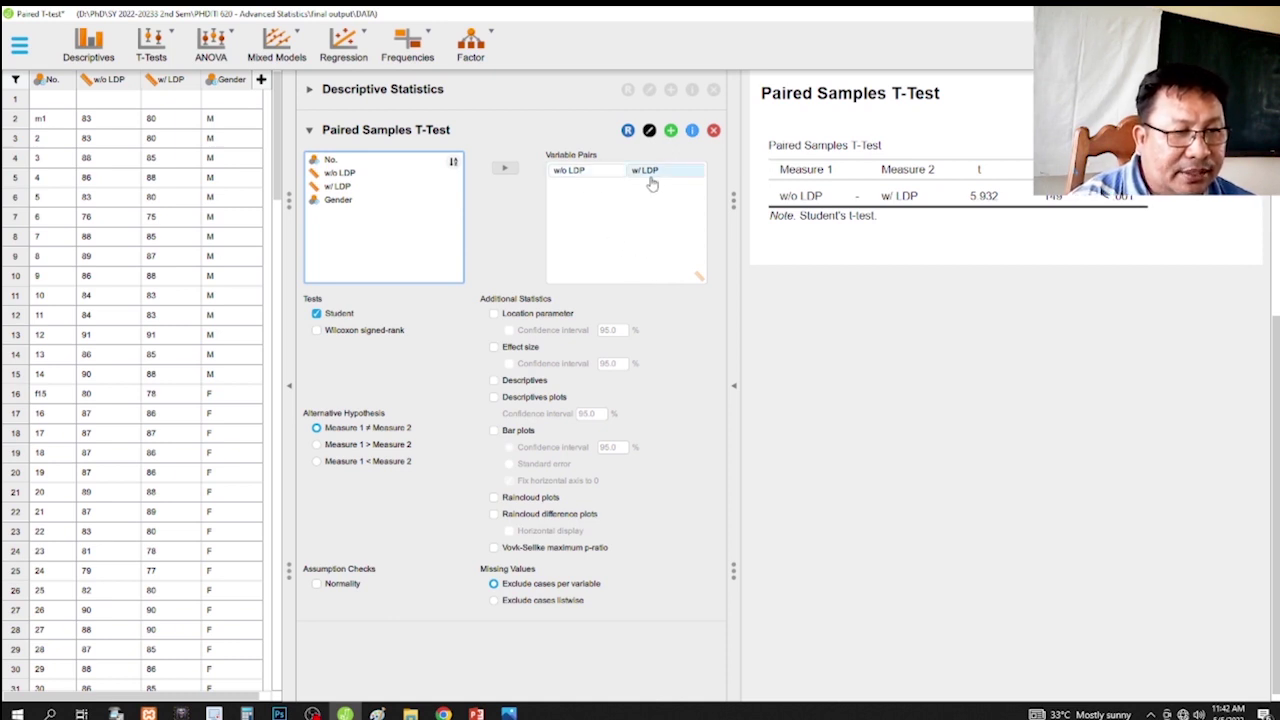
# Replace the Student test with the Wilcoxon signed-rank test for the LDP pair and include descriptives.
pyautogui.click(316, 315)
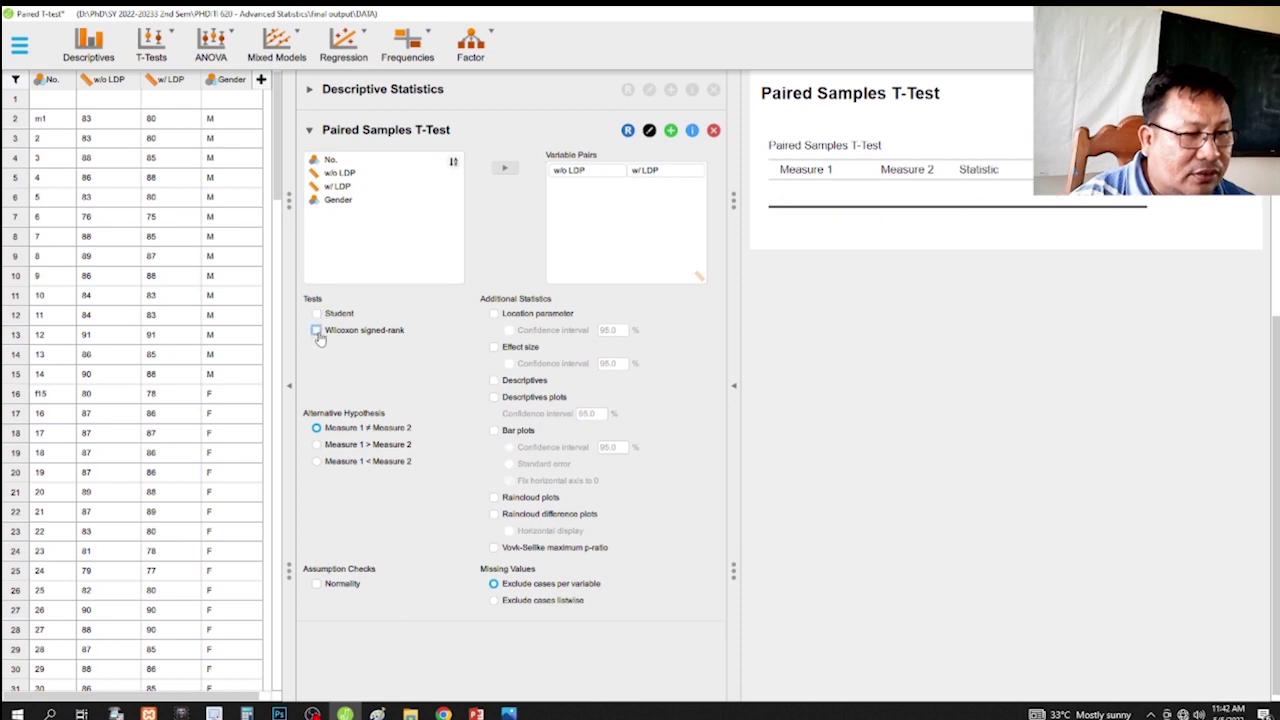
pyautogui.click(316, 331)
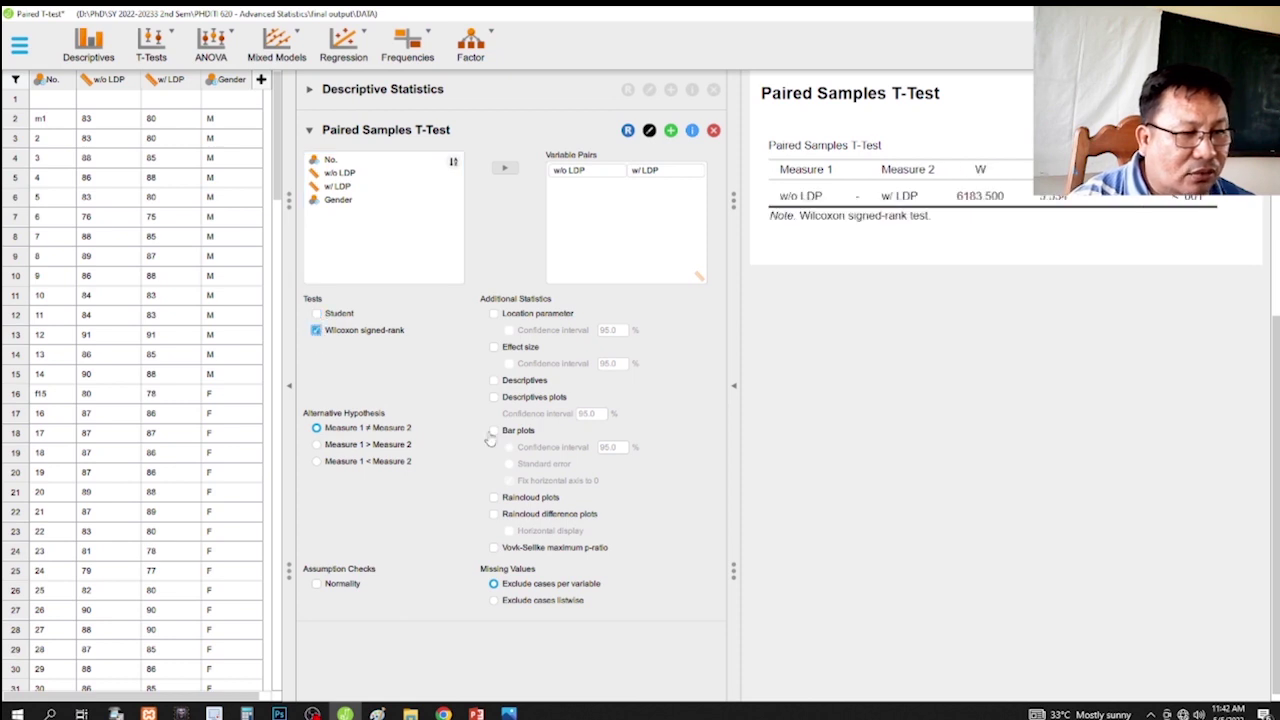
pyautogui.click(494, 381)
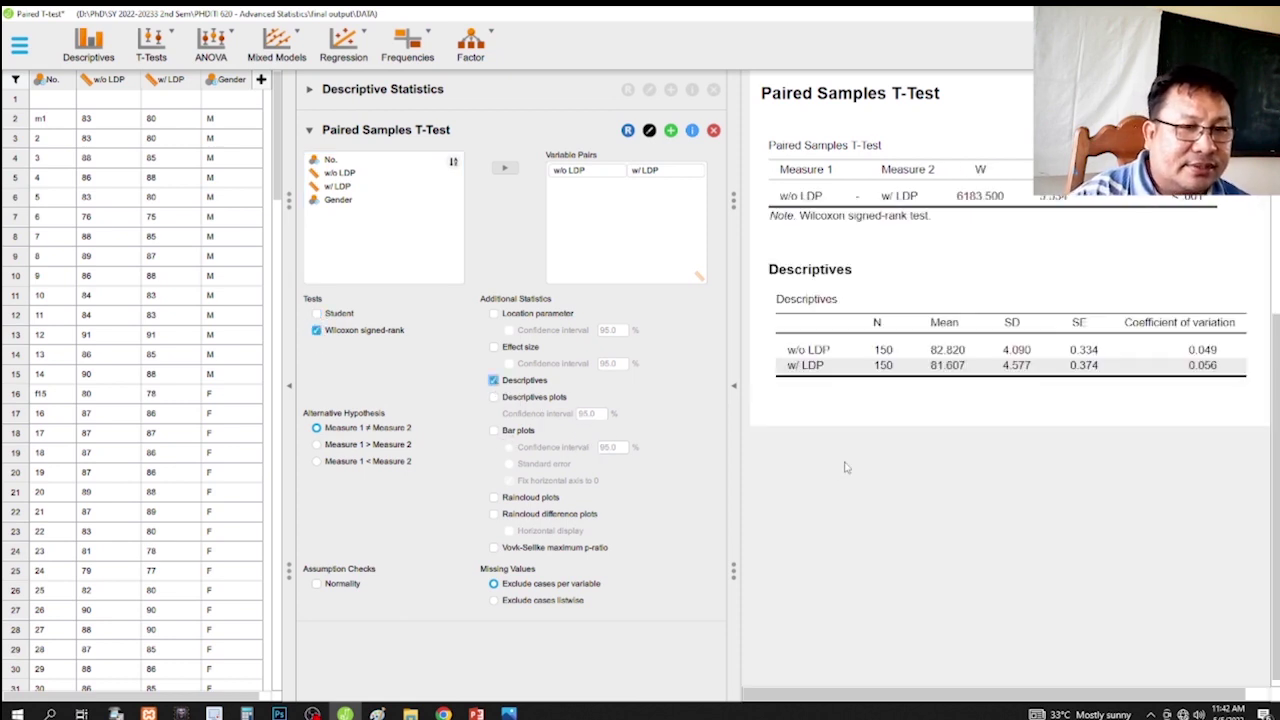
pyautogui.moveTo(939, 293)
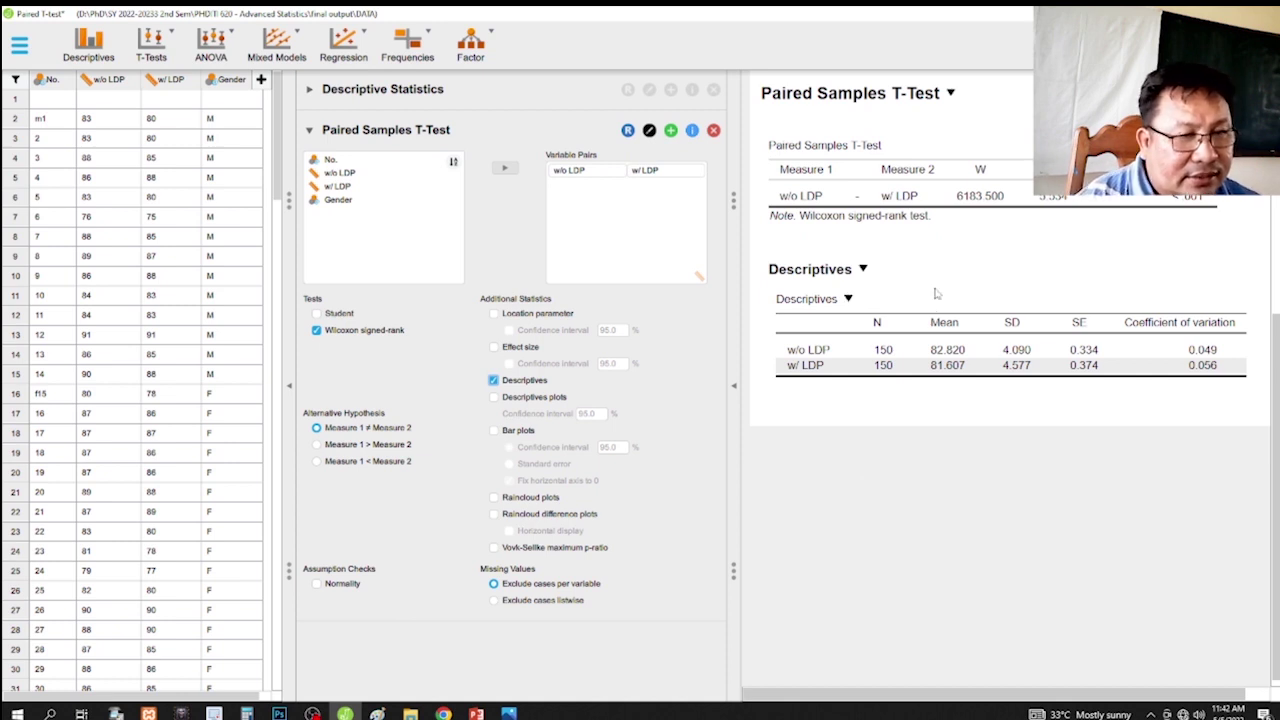
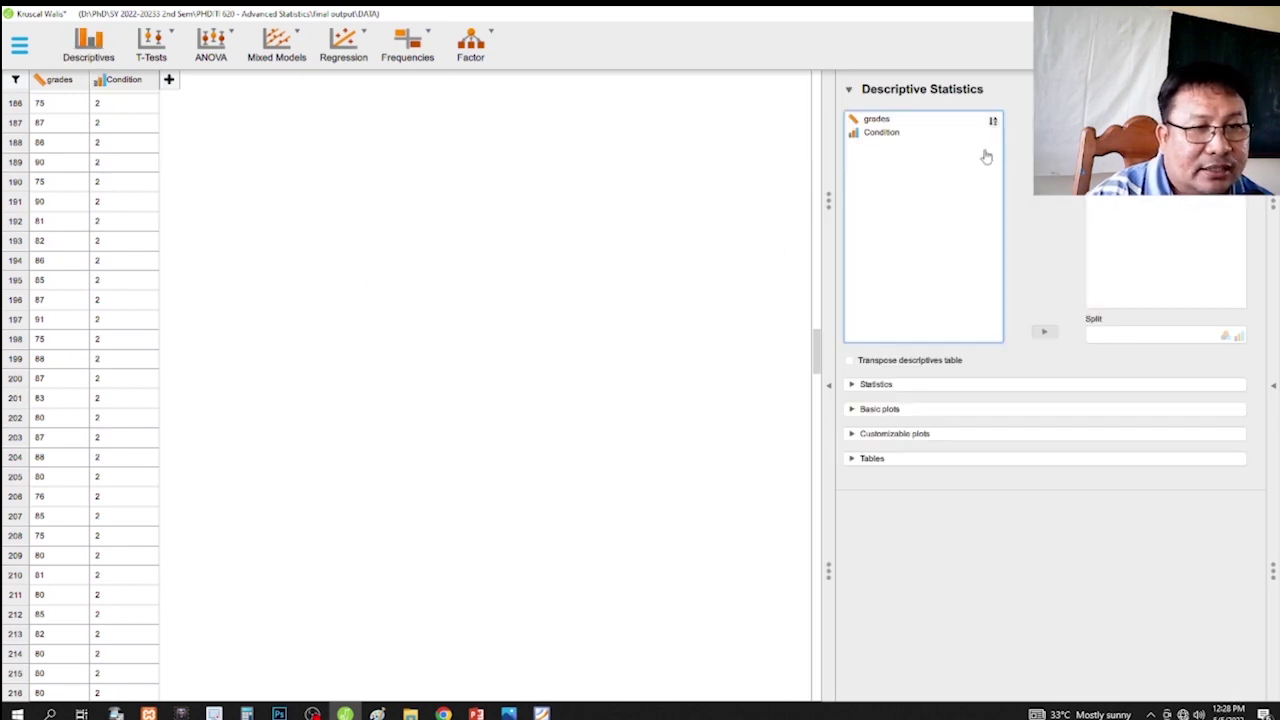
# Set grades as the descriptive statistics variable, split by Condition, in the Kruskal-Wallis data.
pyautogui.click(913, 122)
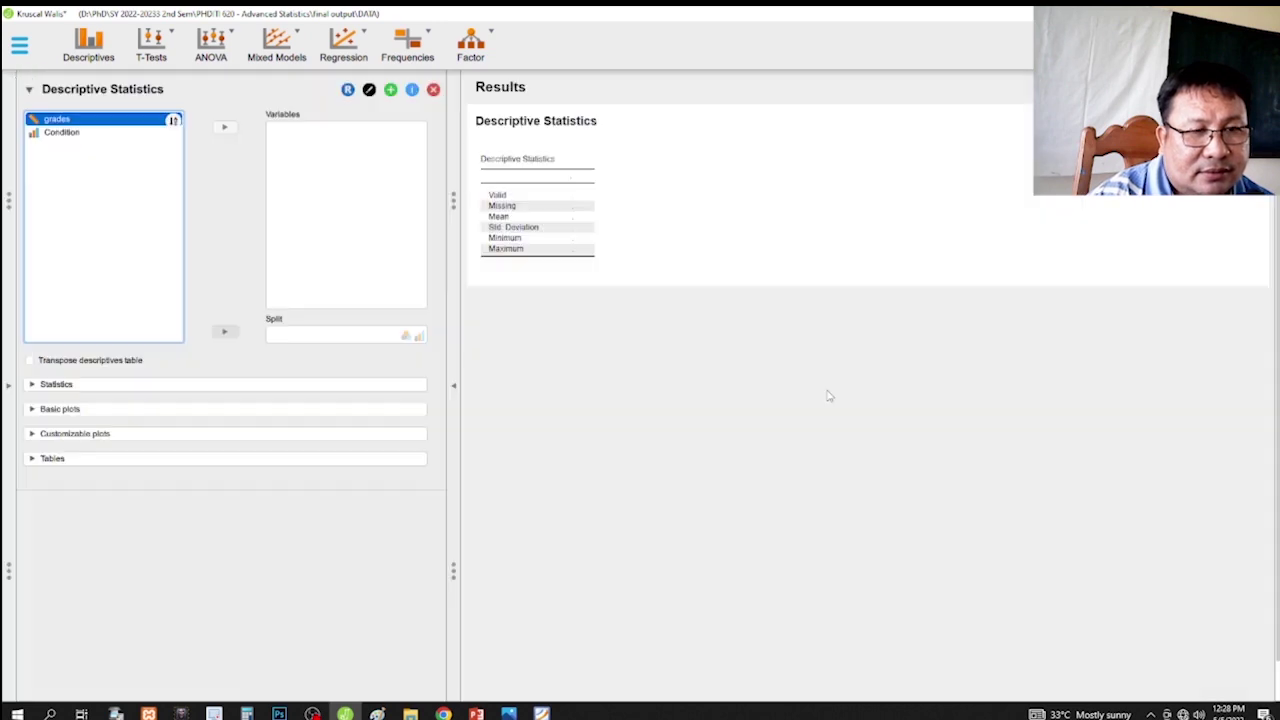
pyautogui.click(829, 388)
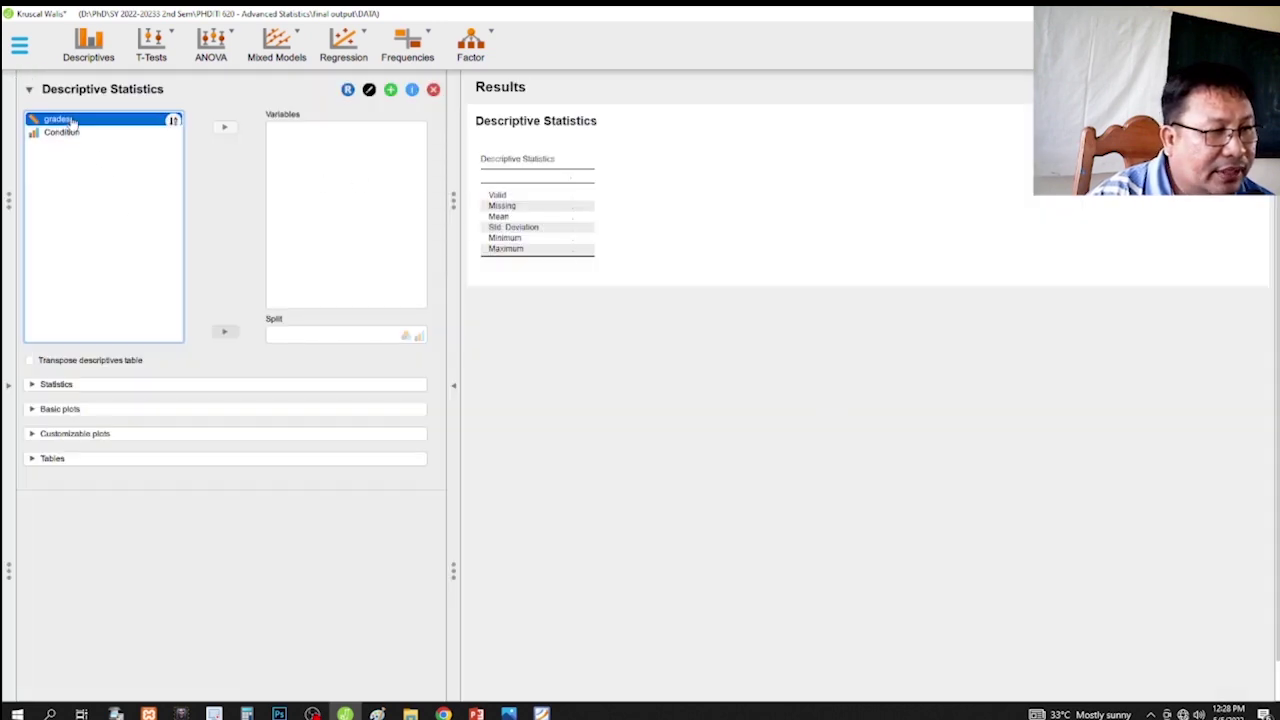
pyautogui.click(224, 127)
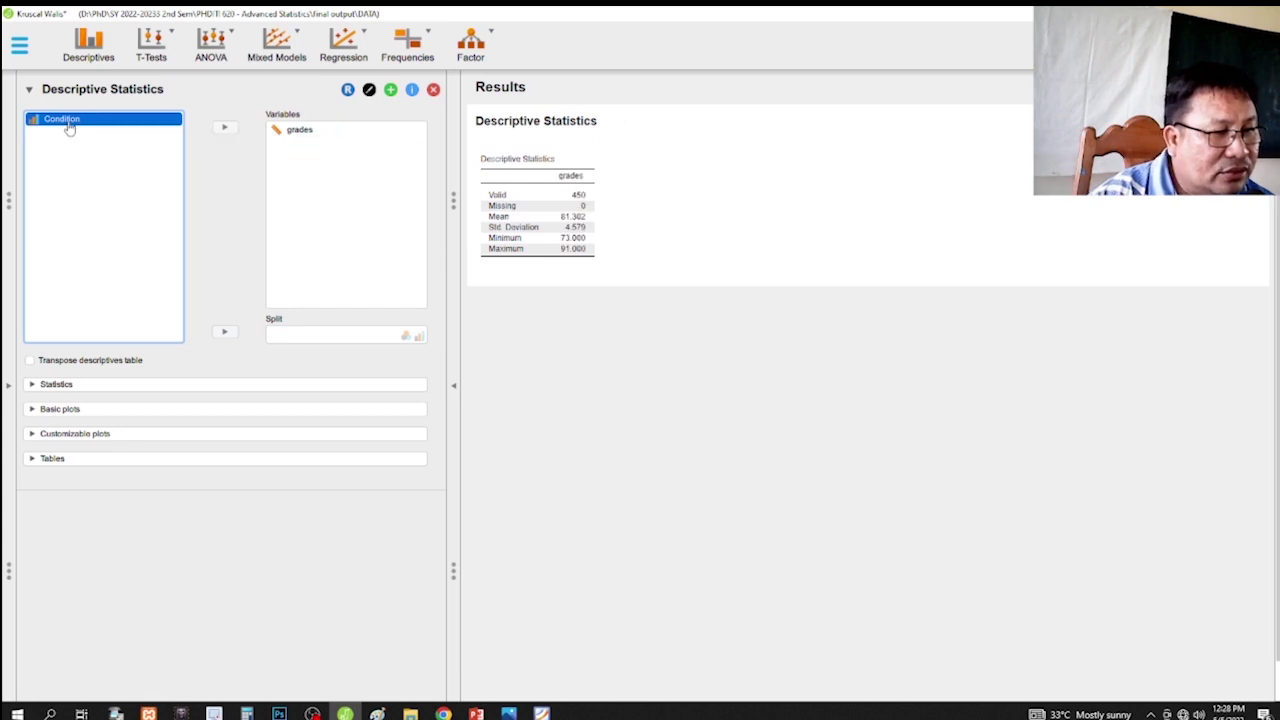
pyautogui.click(224, 332)
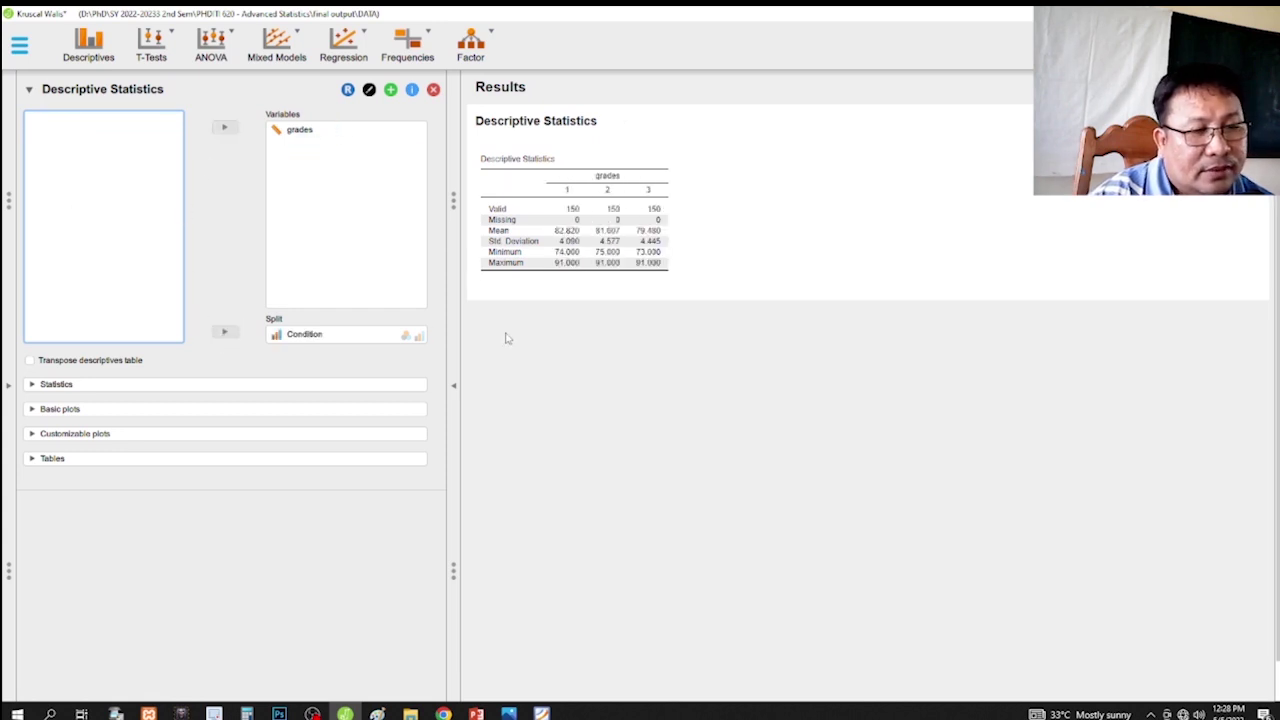
# For the grades descriptives, drop valid, missing, maximum and minimum; add skewness, kurtosis and the Shapiro-Wilk test.
pyautogui.click(33, 391)
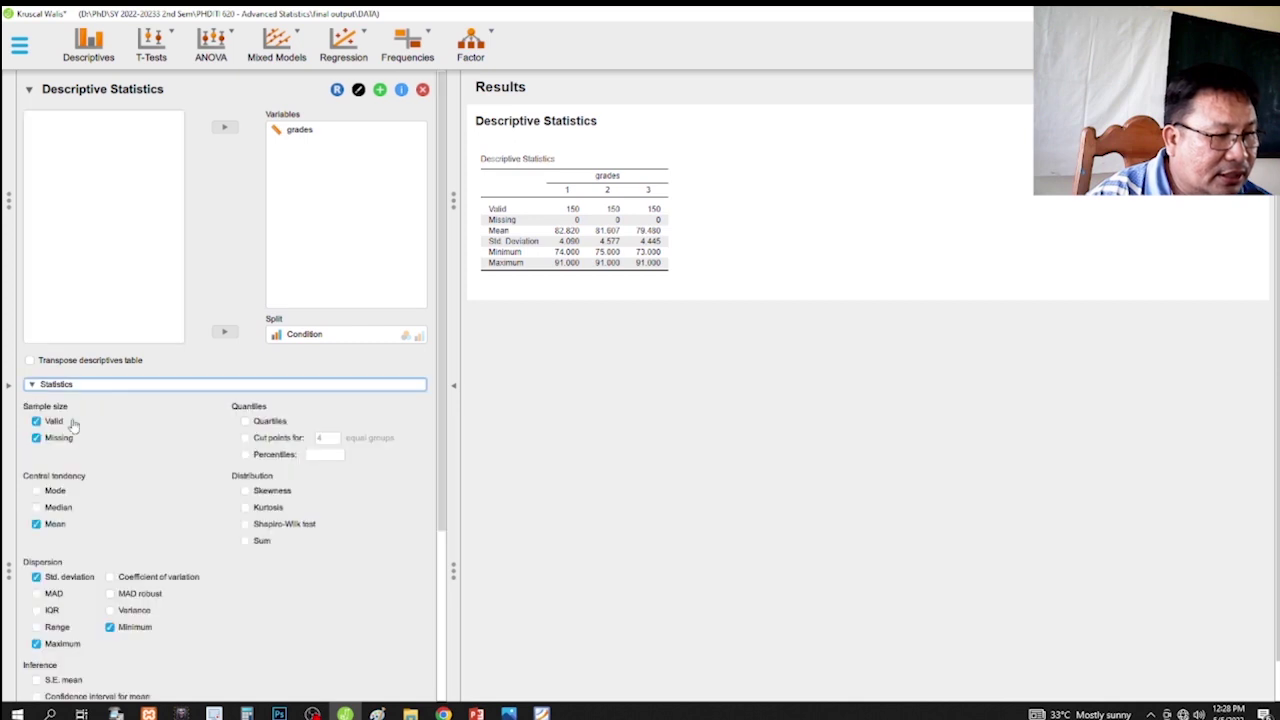
pyautogui.click(36, 421)
pyautogui.click(37, 438)
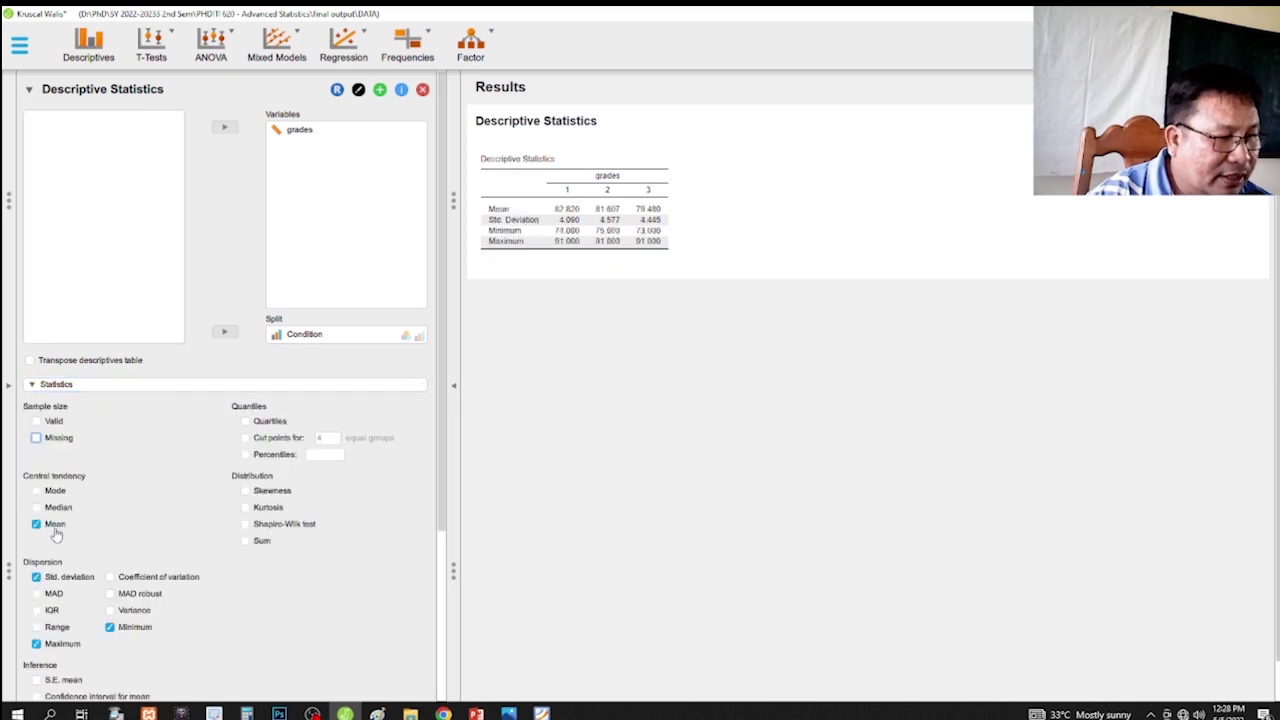
pyautogui.click(36, 643)
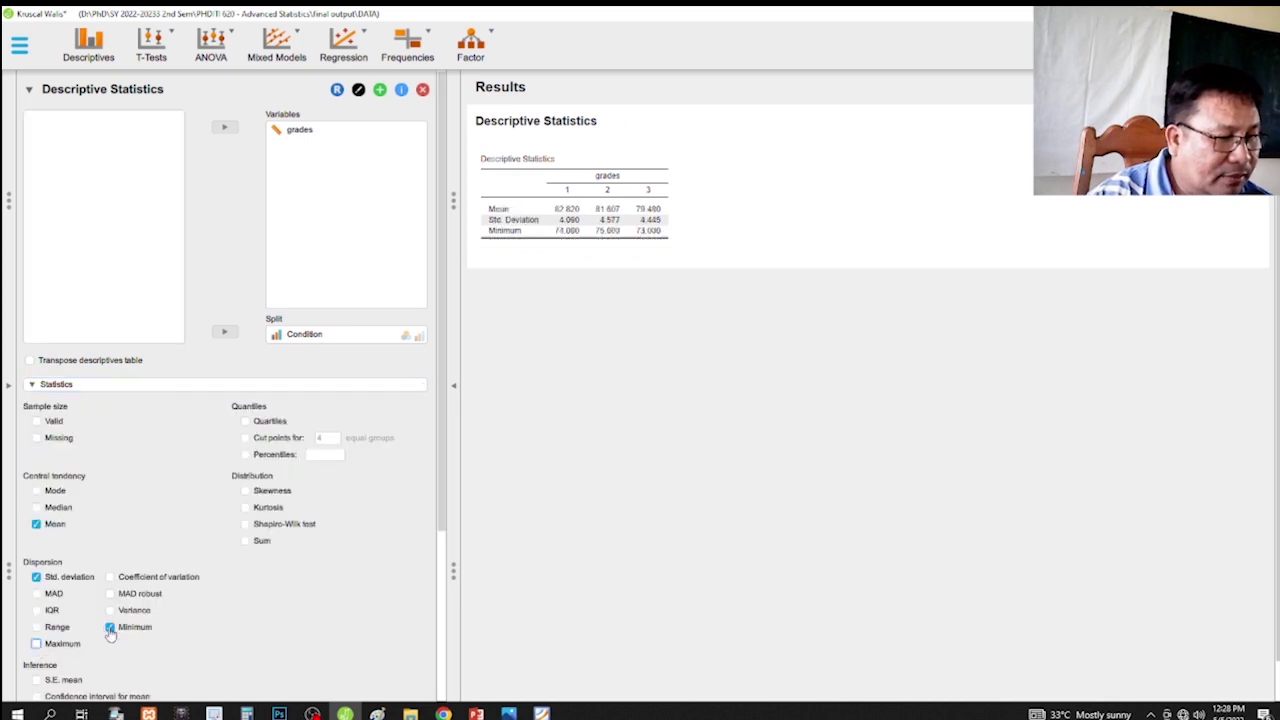
pyautogui.click(109, 627)
pyautogui.click(245, 491)
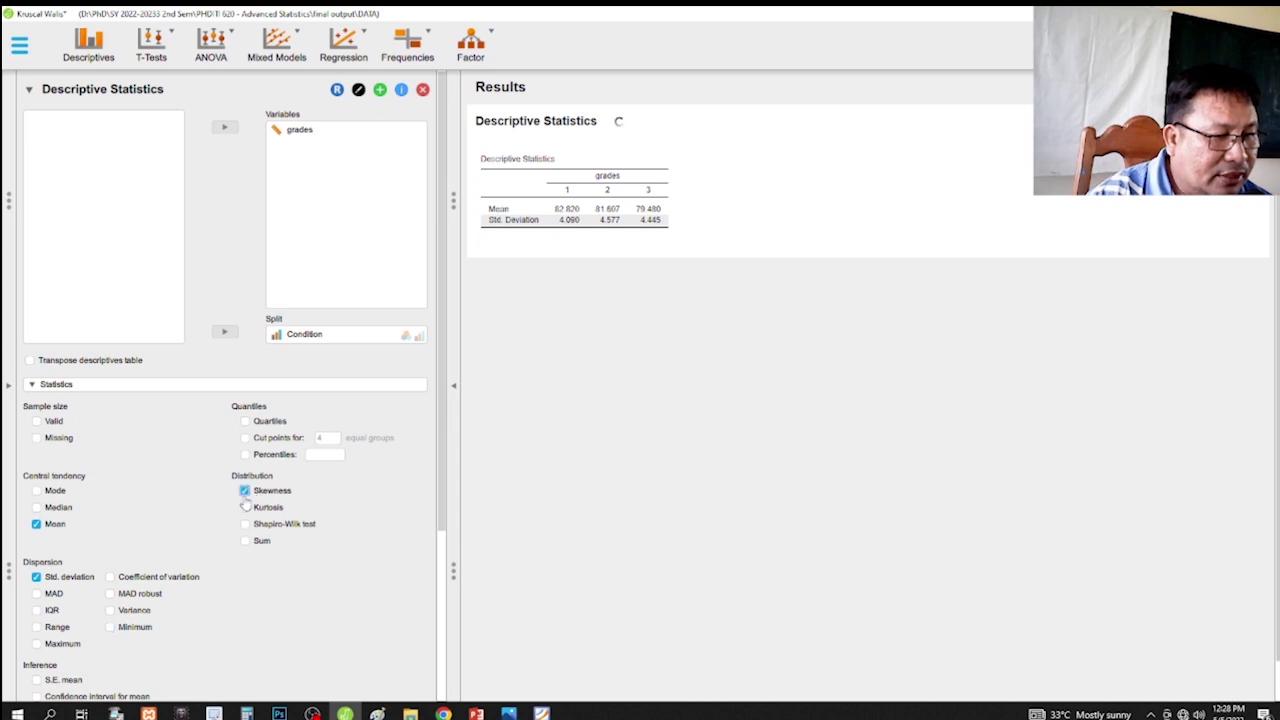
pyautogui.click(245, 507)
pyautogui.click(245, 524)
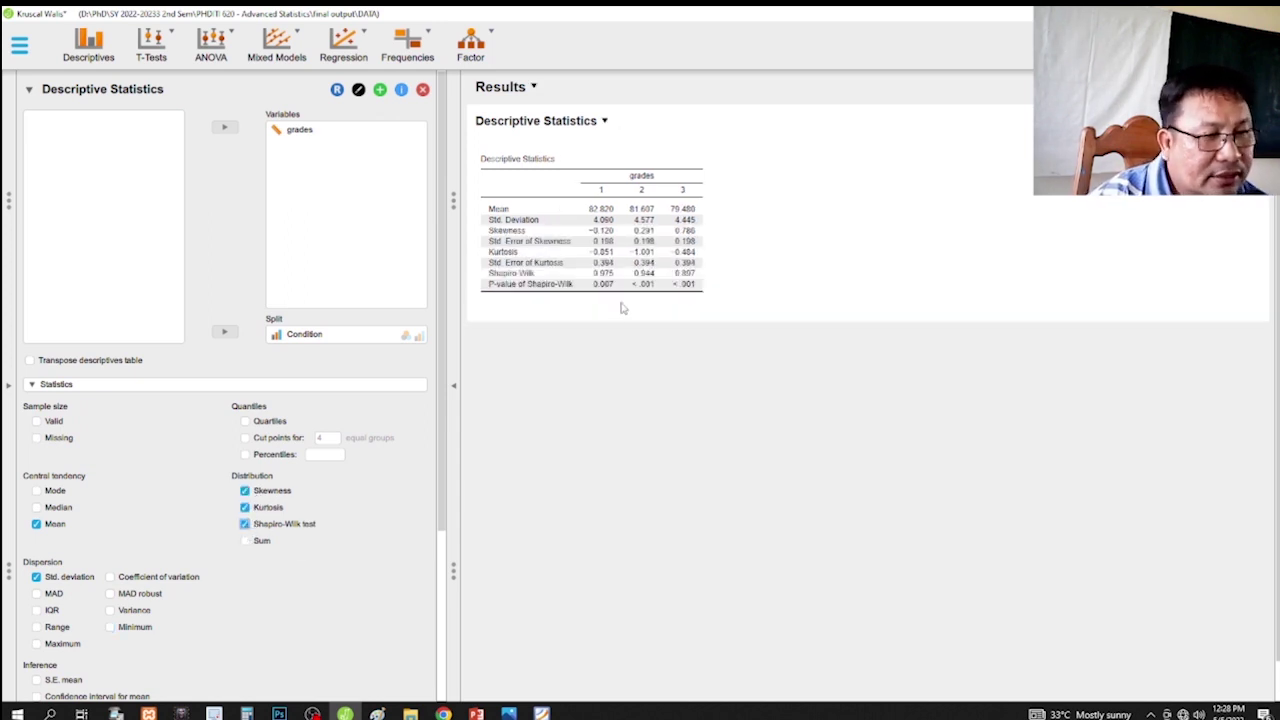
pyautogui.scroll(4, 597, 292)
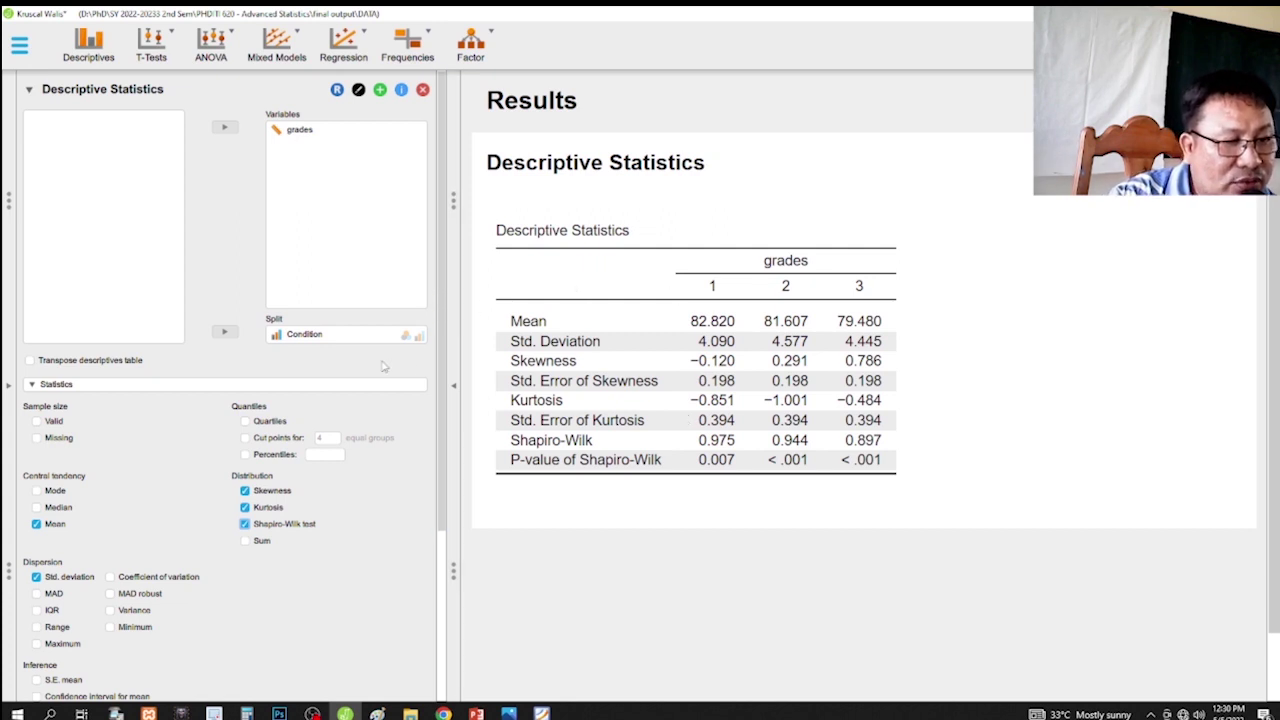
# Add a classical ANOVA with grades as the dependent variable and Condition as the fixed factor.
pyautogui.click(224, 60)
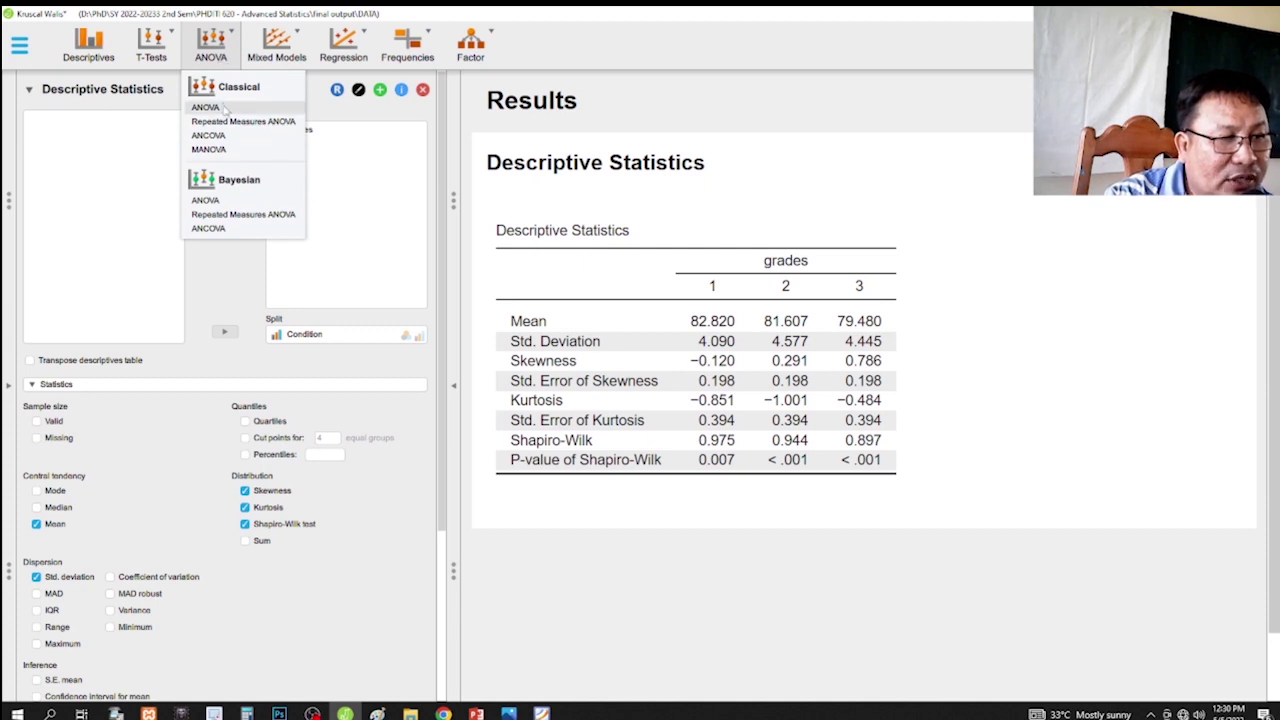
pyautogui.click(225, 109)
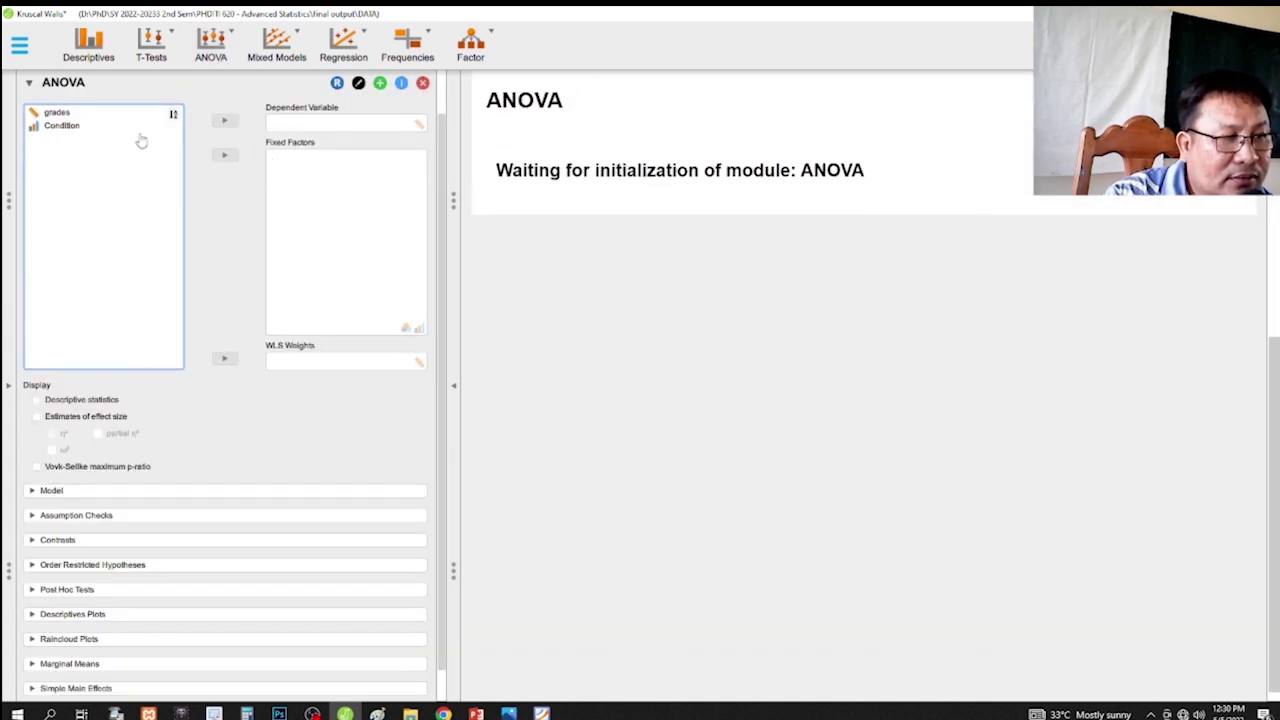
pyautogui.click(57, 112)
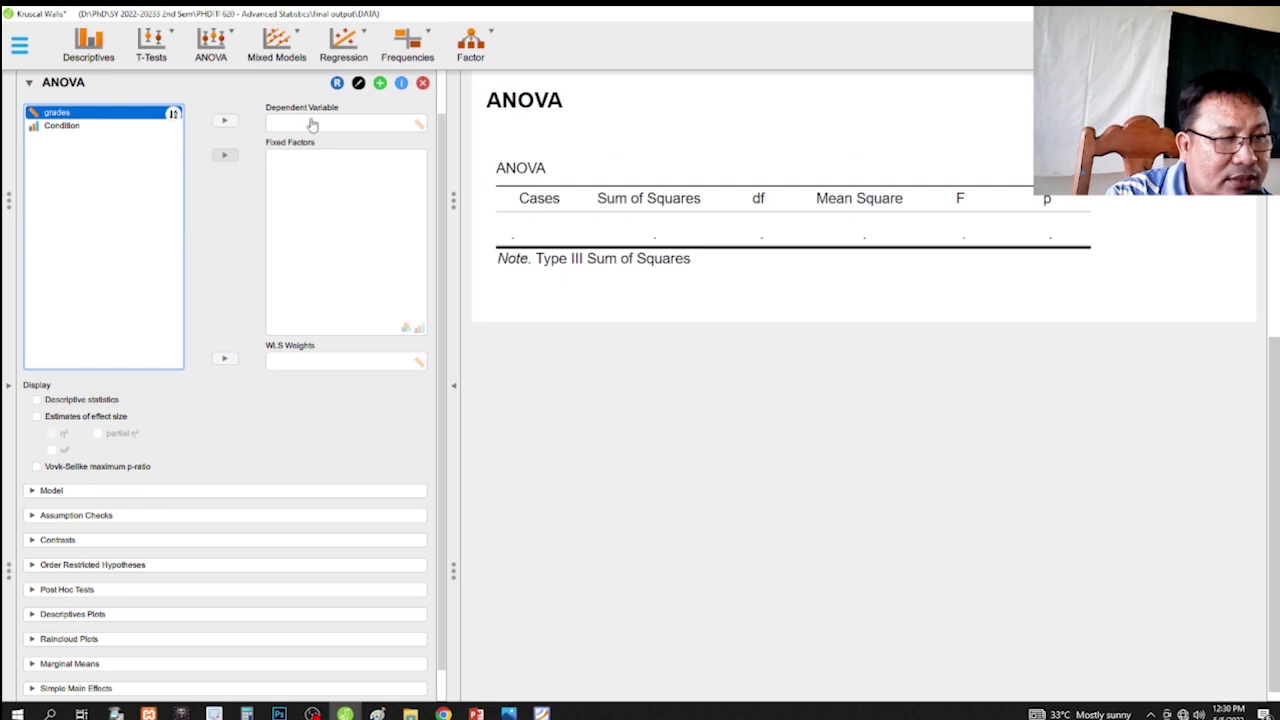
pyautogui.click(224, 120)
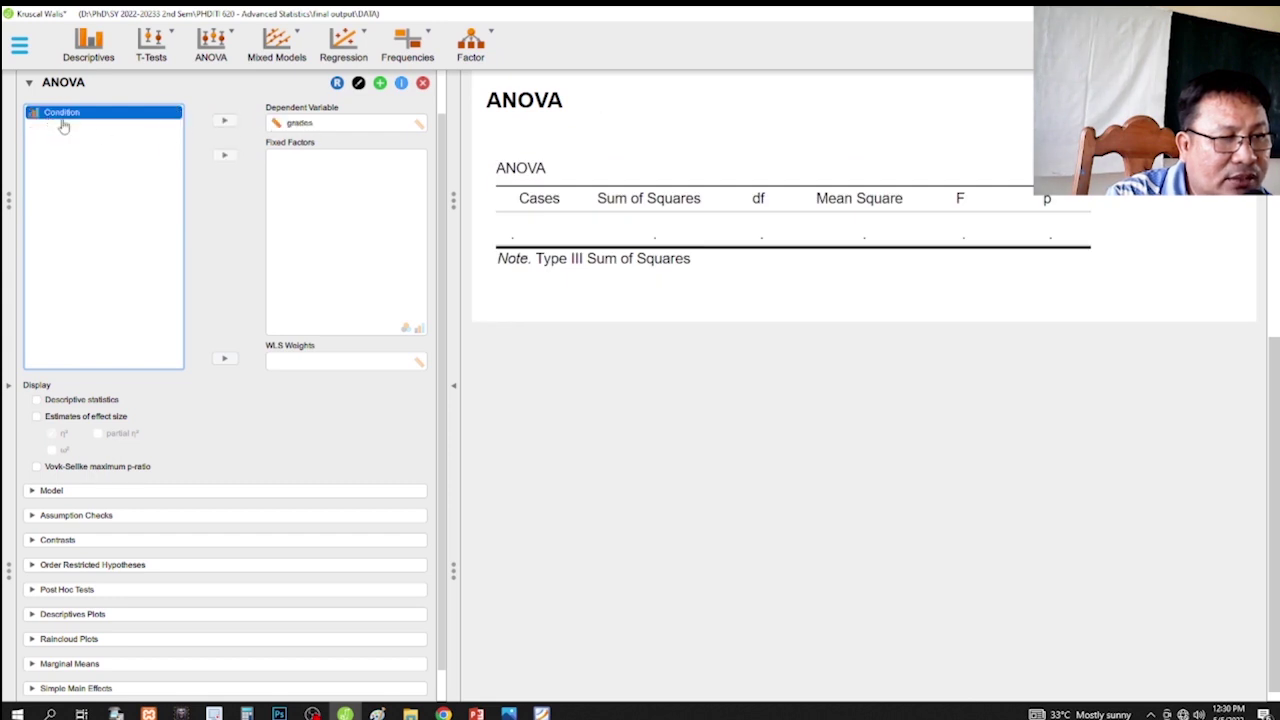
pyautogui.click(224, 155)
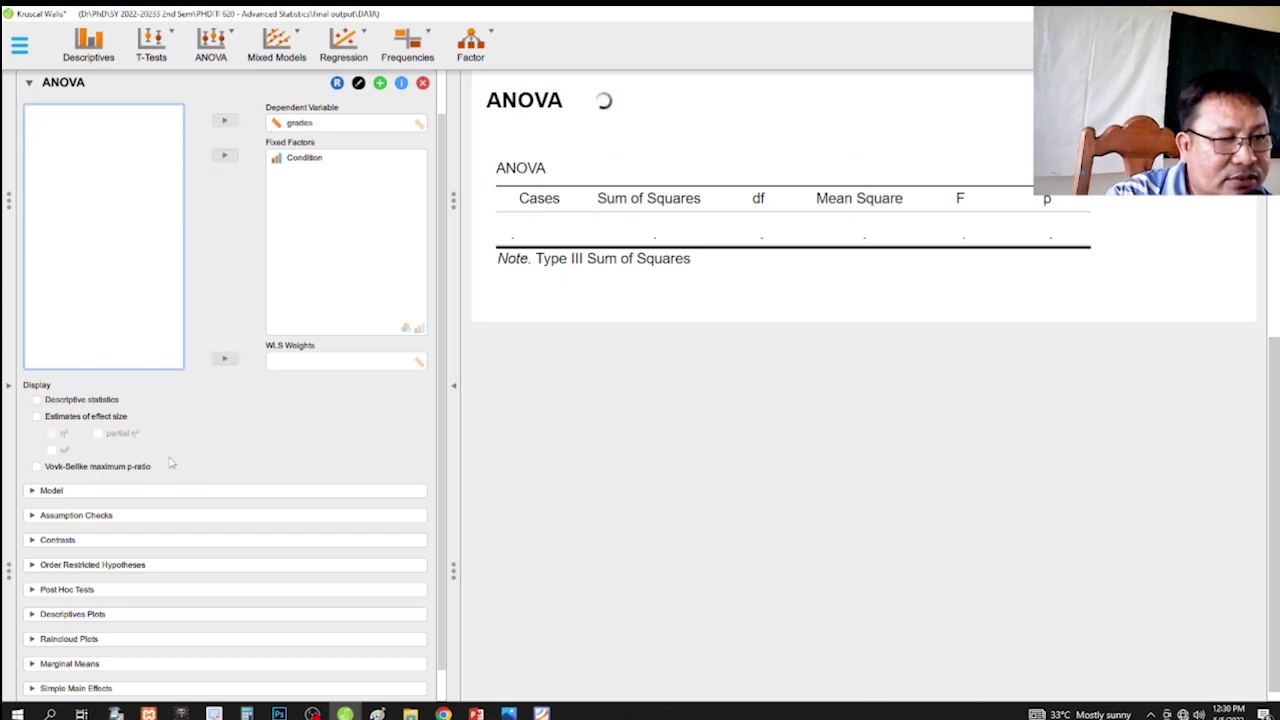
# Add standard post hoc comparisons for Condition to the ANOVA, keeping the Tukey correction.
pyautogui.scroll(-1, 198, 413)
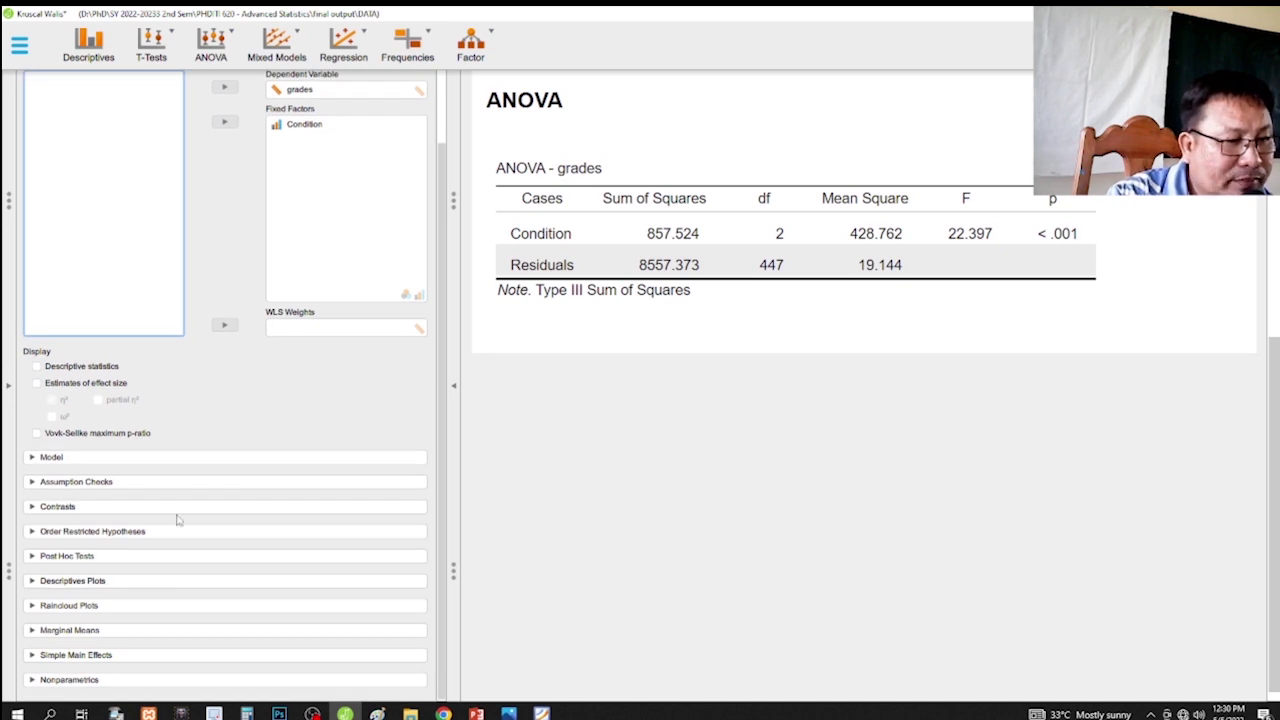
pyautogui.click(31, 482)
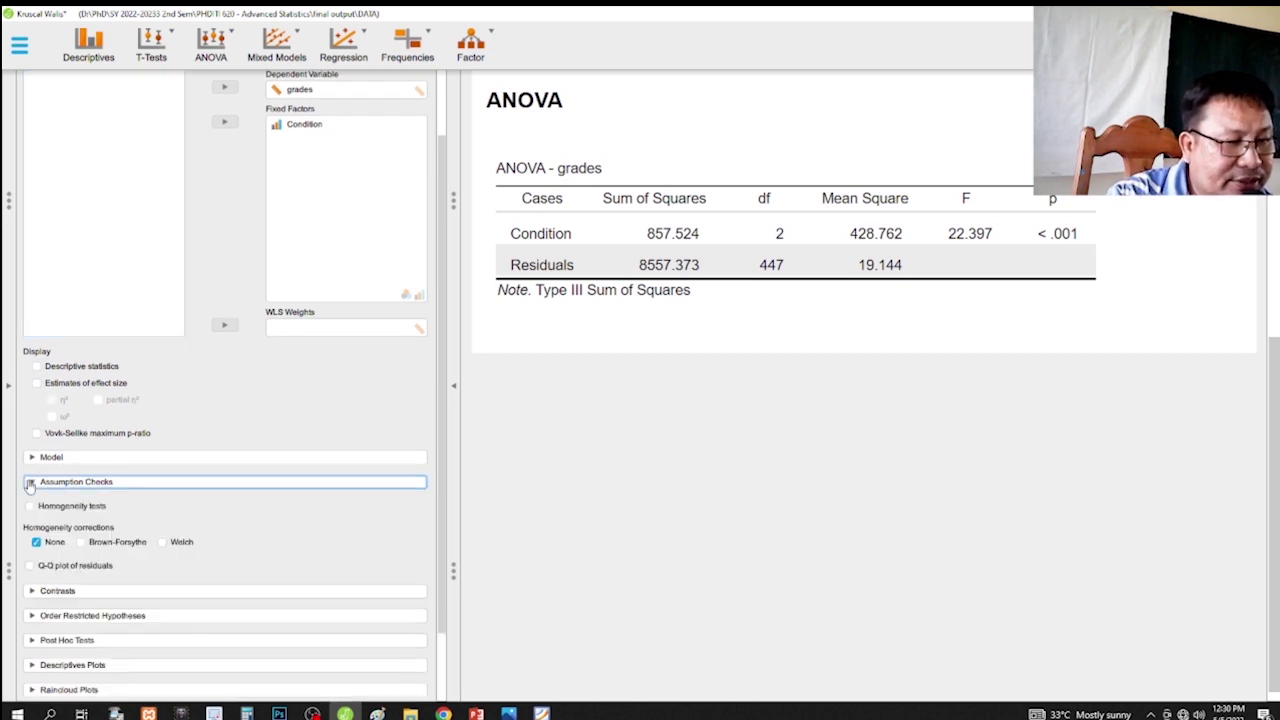
pyautogui.click(31, 482)
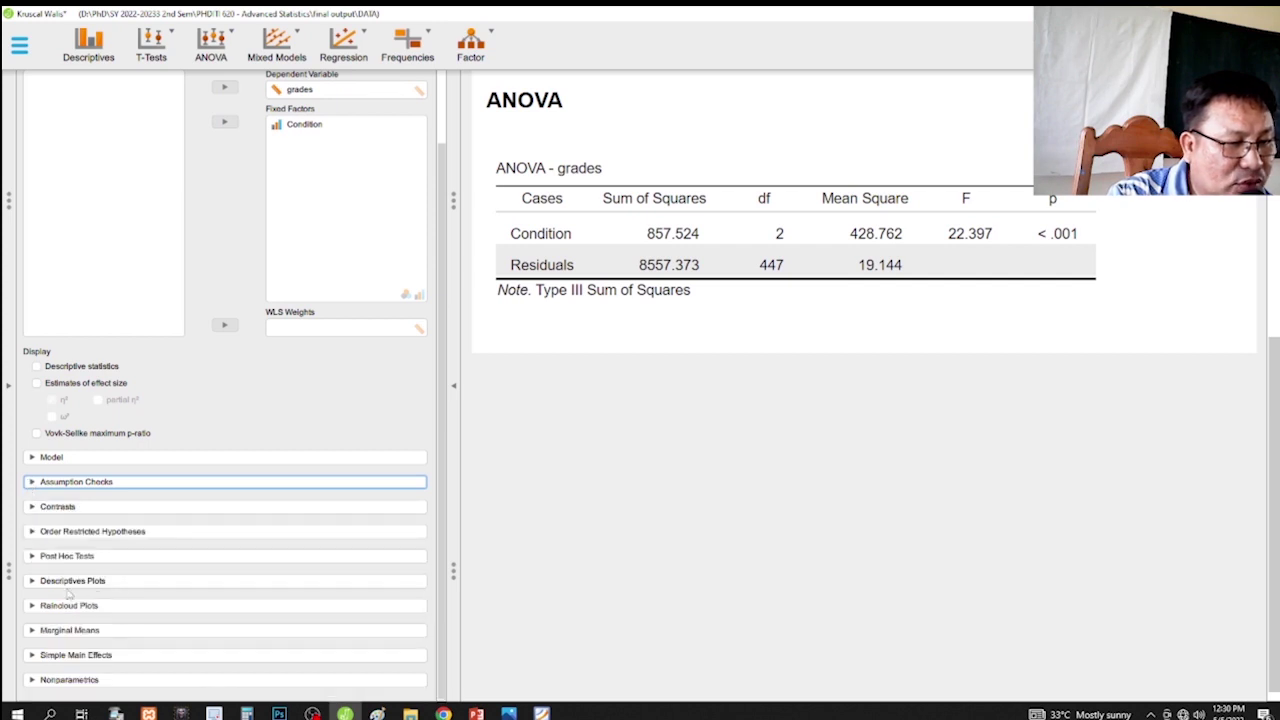
pyautogui.click(32, 556)
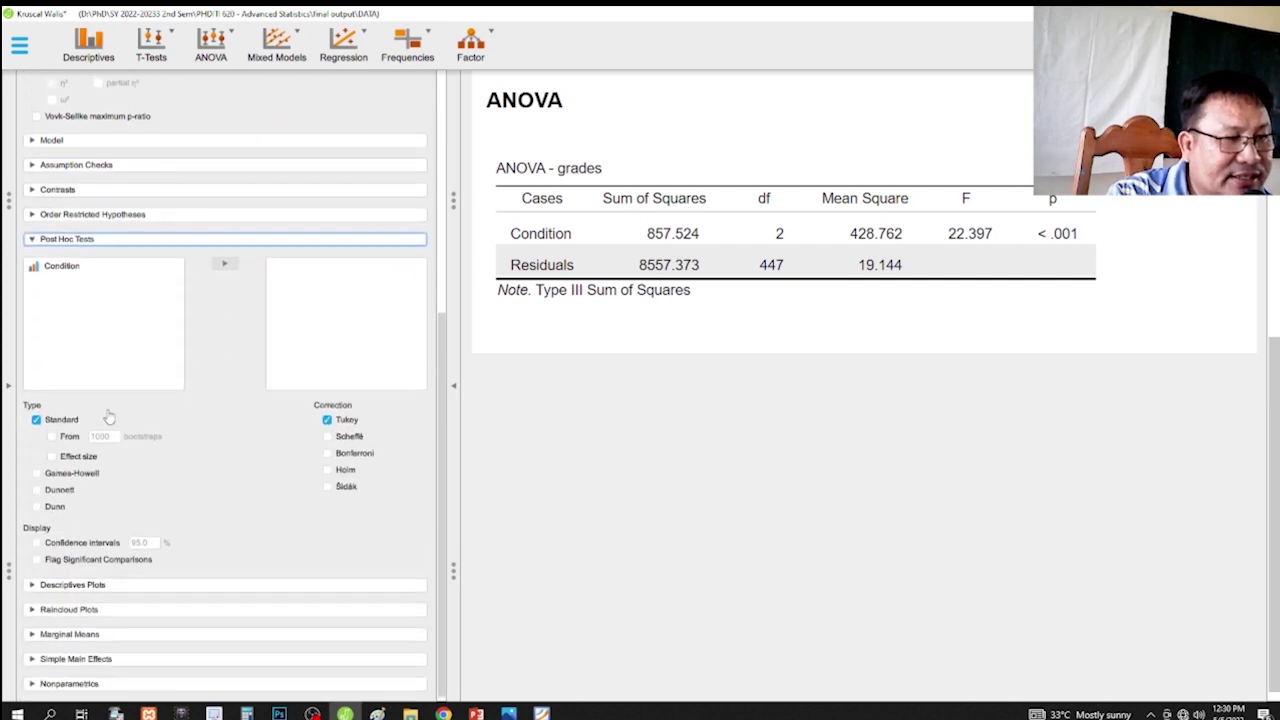
pyautogui.doubleClick(64, 270)
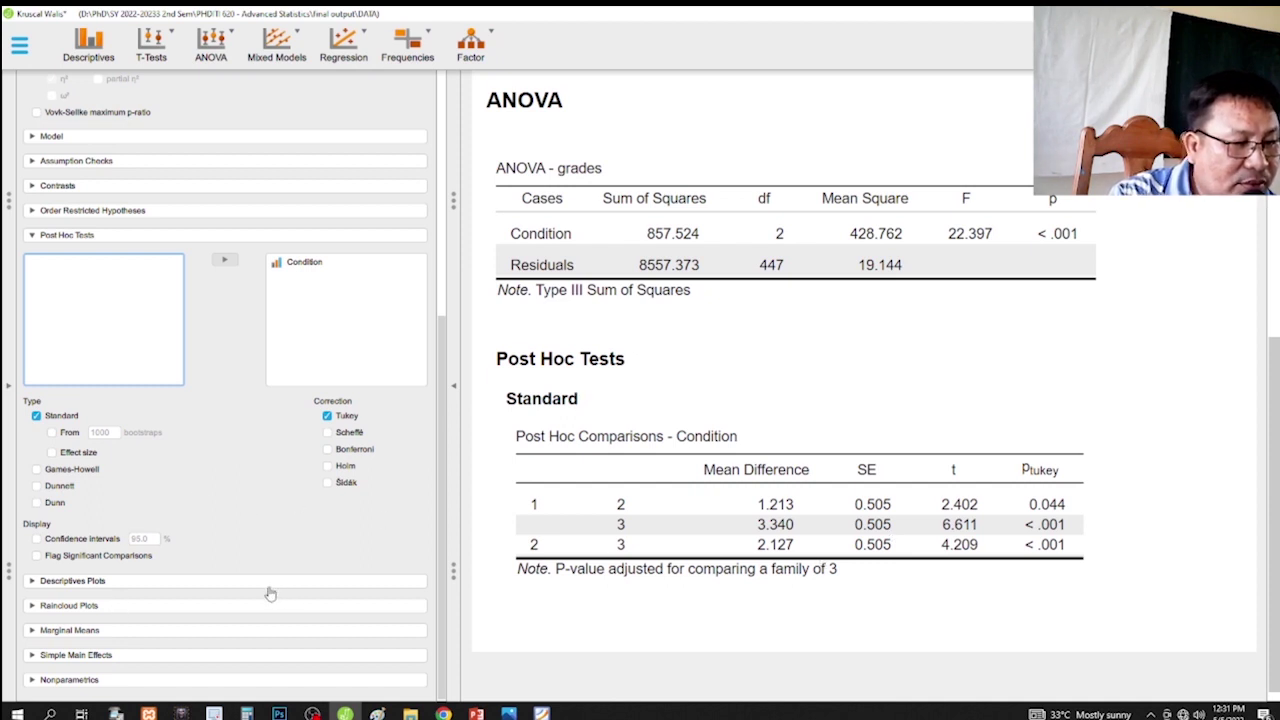
# Add a nonparametric Kruskal-Wallis test on Condition to the grades ANOVA and review the results.
pyautogui.click(35, 680)
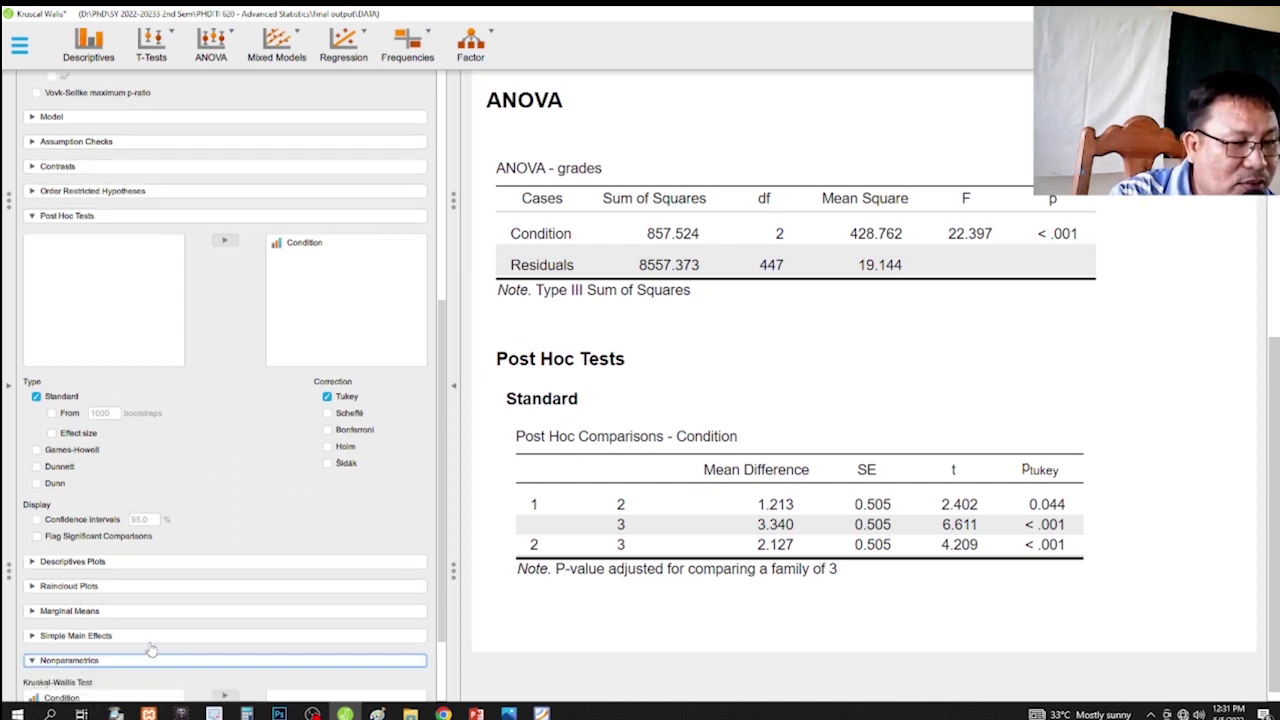
pyautogui.scroll(-2, 143, 646)
pyautogui.click(154, 600)
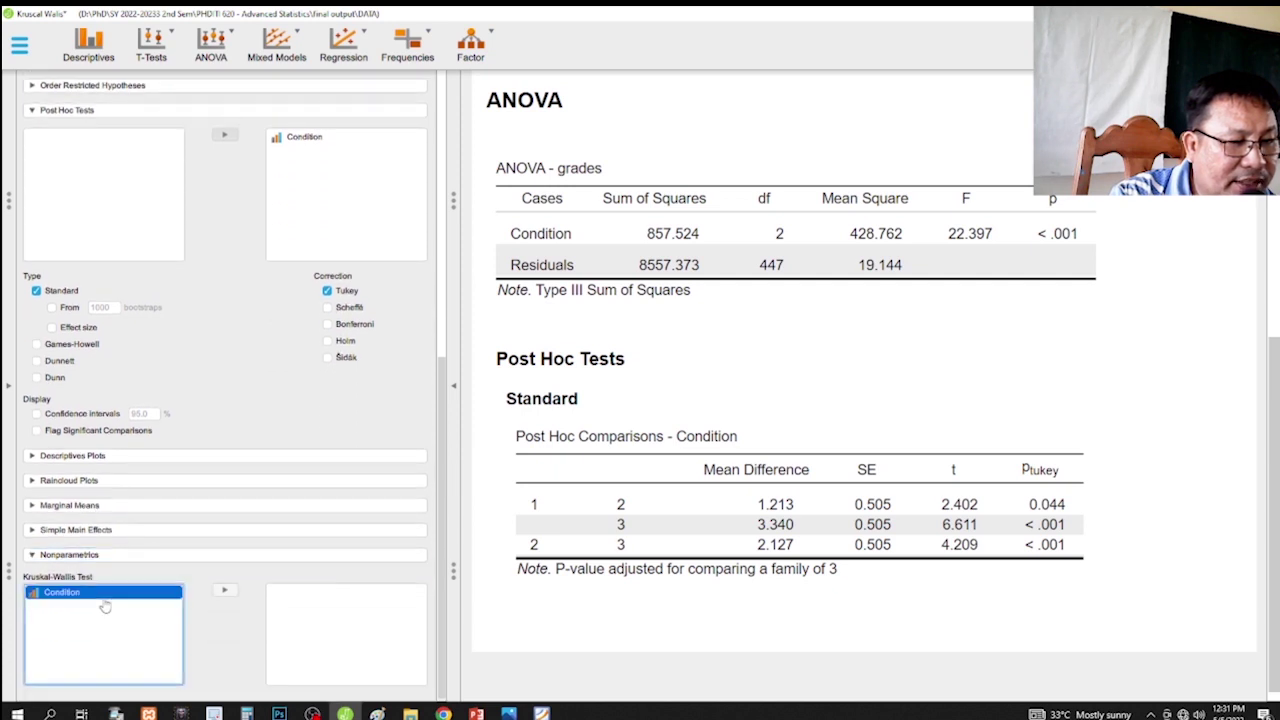
pyautogui.click(224, 590)
pyautogui.scroll(-2, 783, 535)
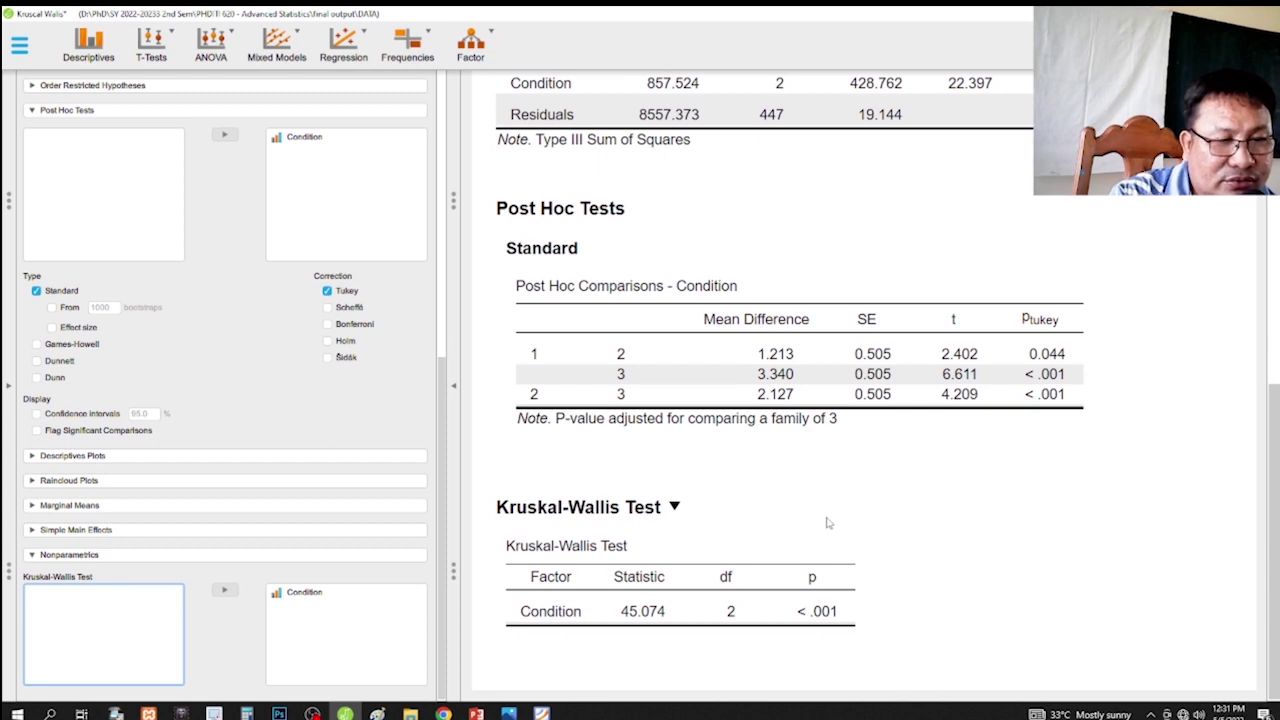
pyautogui.scroll(1, 821, 508)
pyautogui.scroll(8, 821, 508)
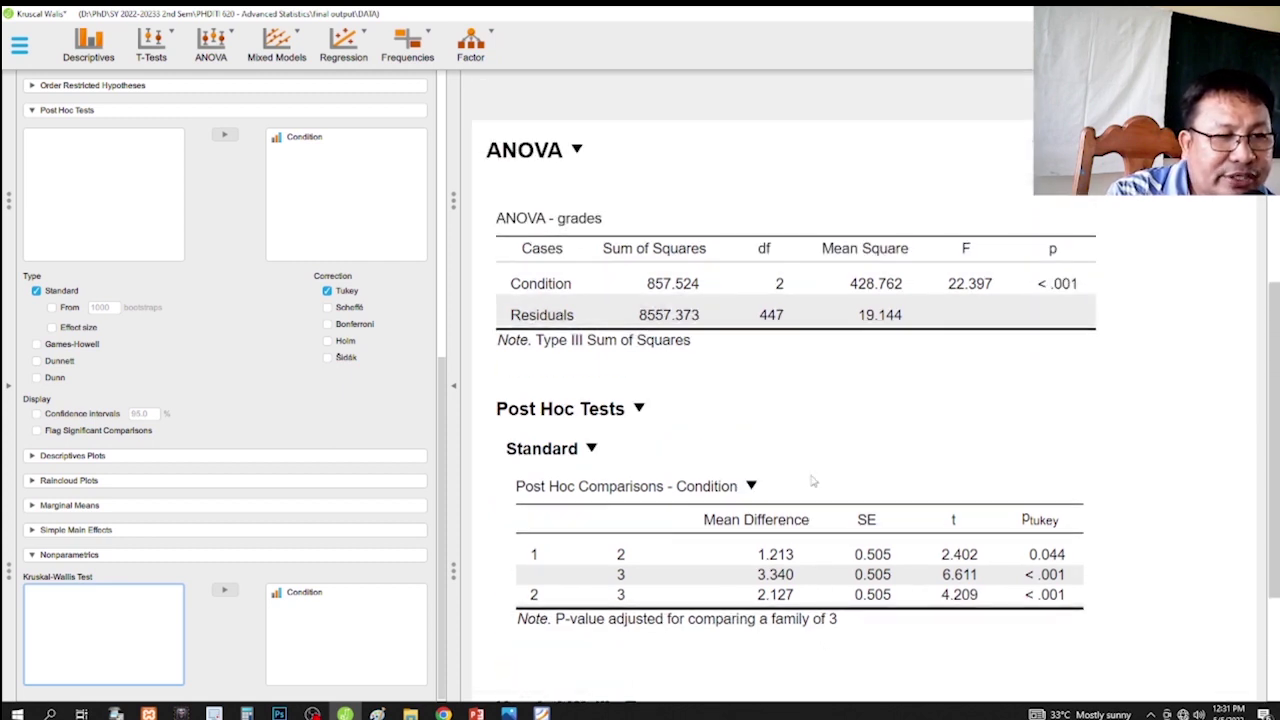
pyautogui.scroll(1, 800, 450)
pyautogui.scroll(-1, 788, 402)
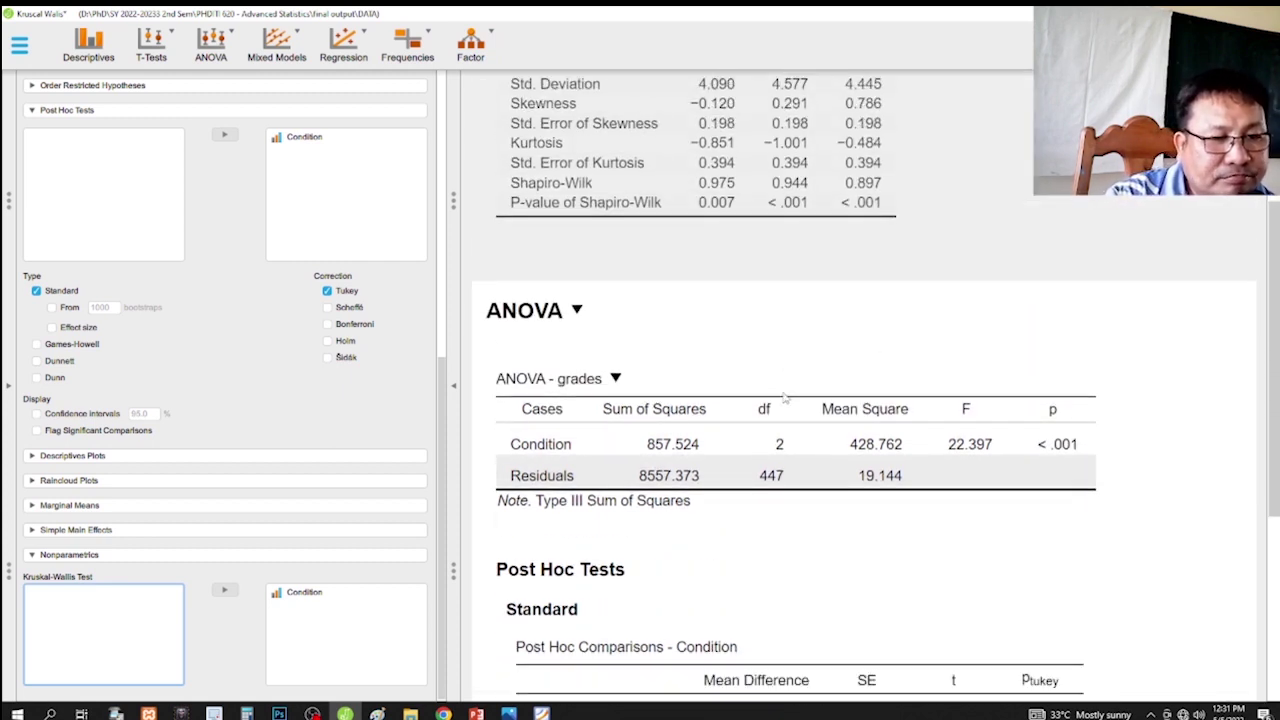
# Review the ANOVA table for grades, the Tukey post hoc comparisons for Condition and the Kruskal-Wallis test.
pyautogui.scroll(-1, 756, 356)
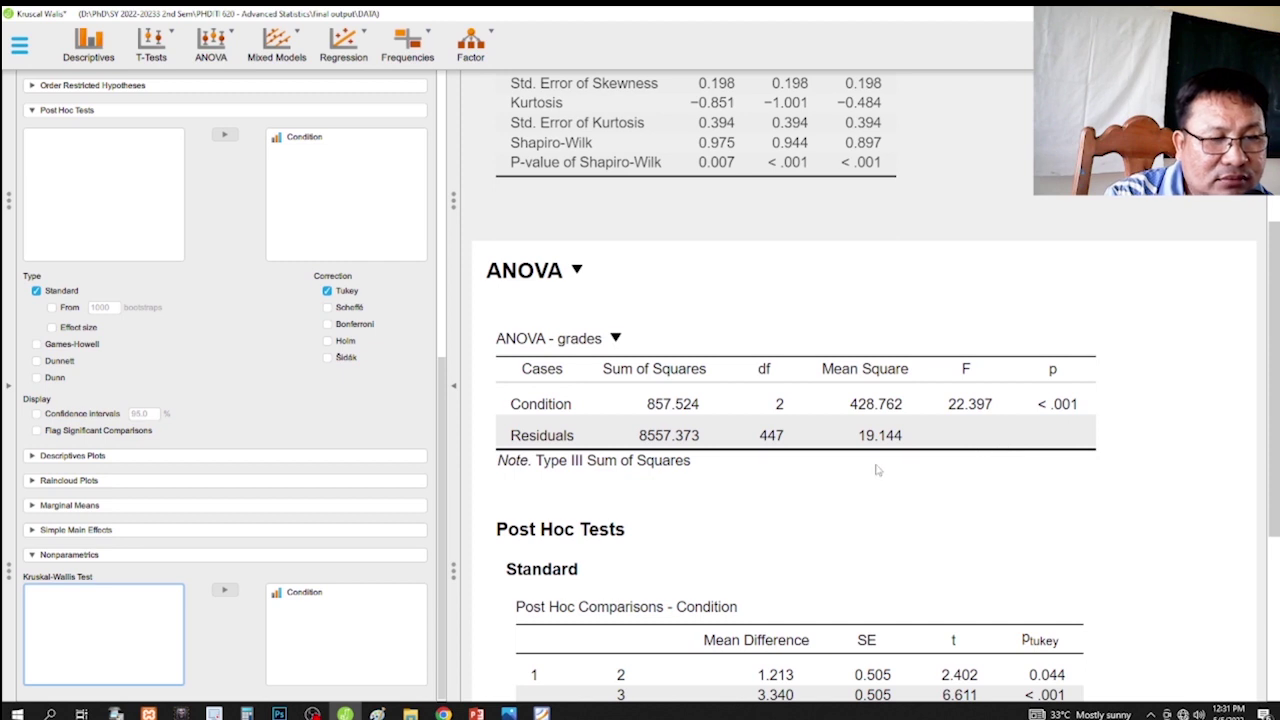
pyautogui.scroll(-2, 850, 462)
pyautogui.scroll(-3, 841, 456)
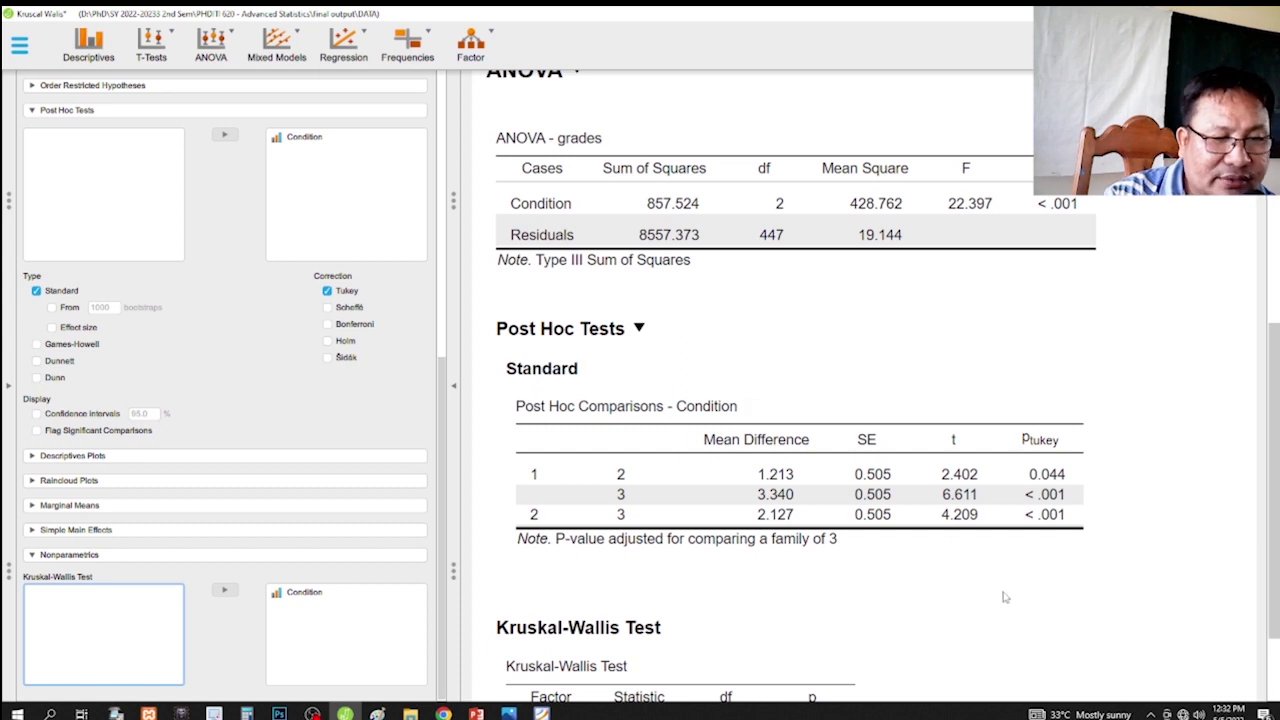
pyautogui.scroll(-1, 840, 600)
pyautogui.scroll(-2, 837, 597)
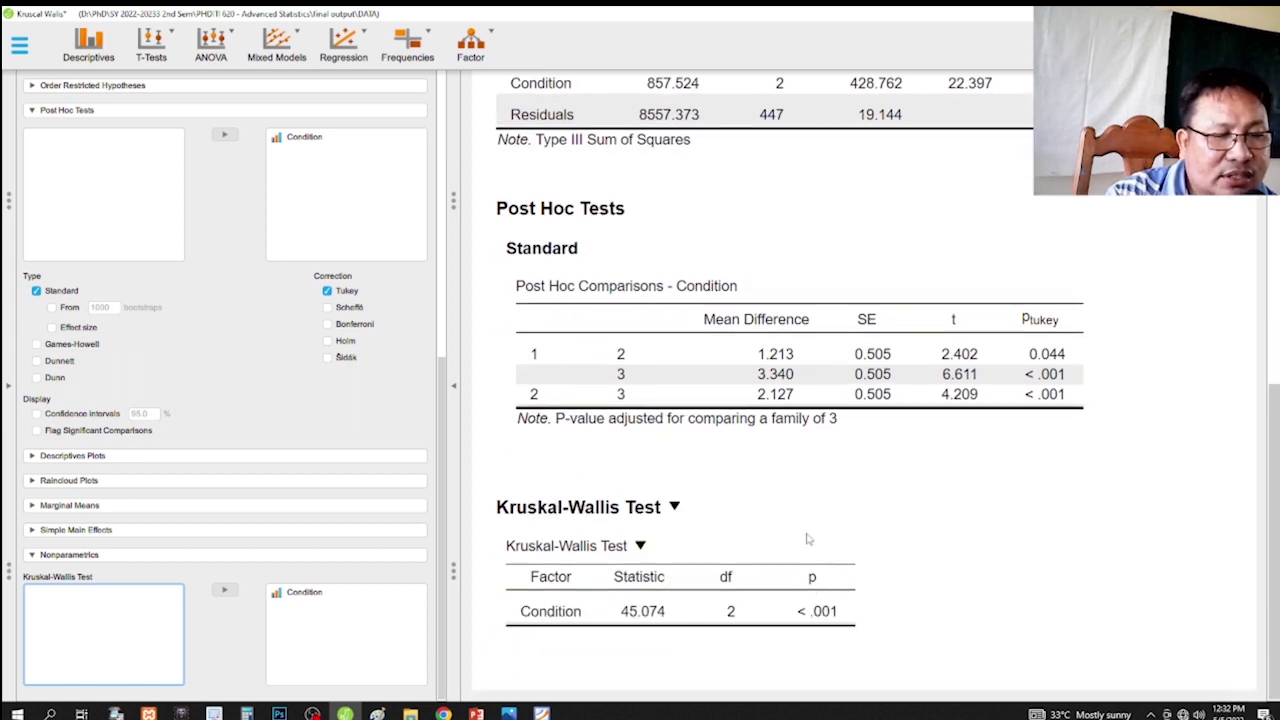
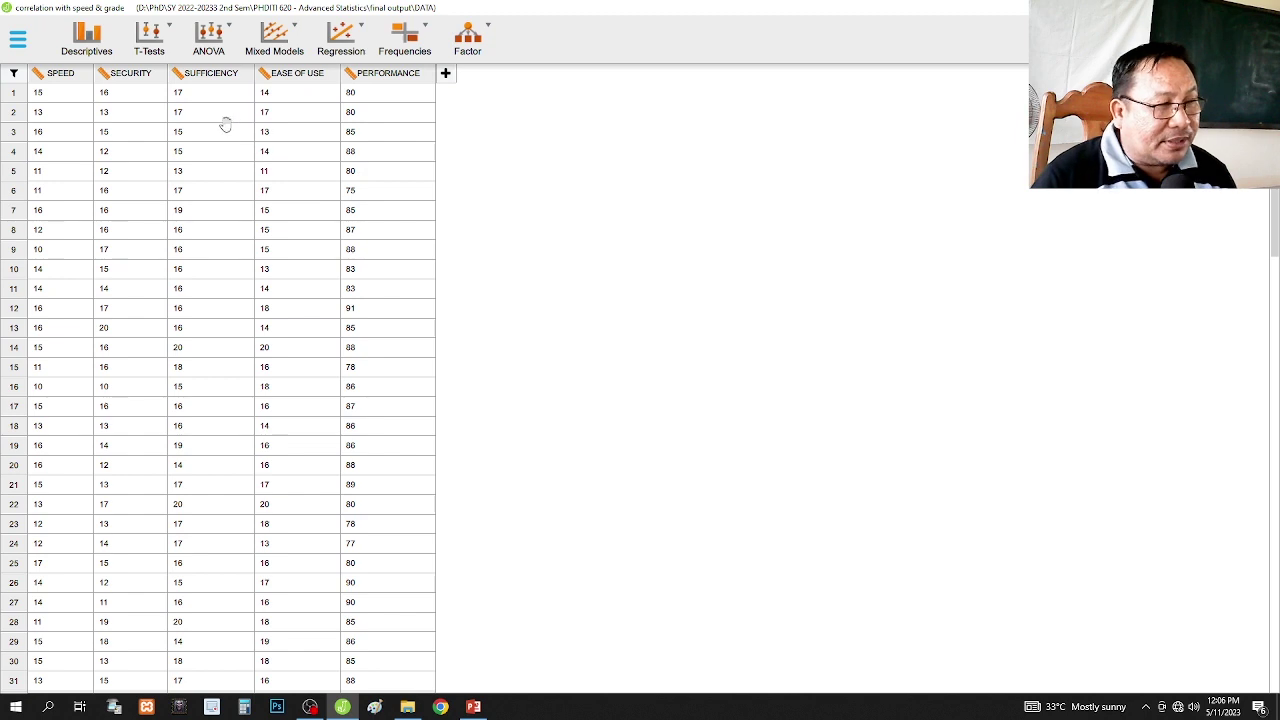
# Create descriptive statistics for SPEED, SECURITY, SUFFICIENCY, EASE OF USE and PERFORMANCE.
pyautogui.click(89, 55)
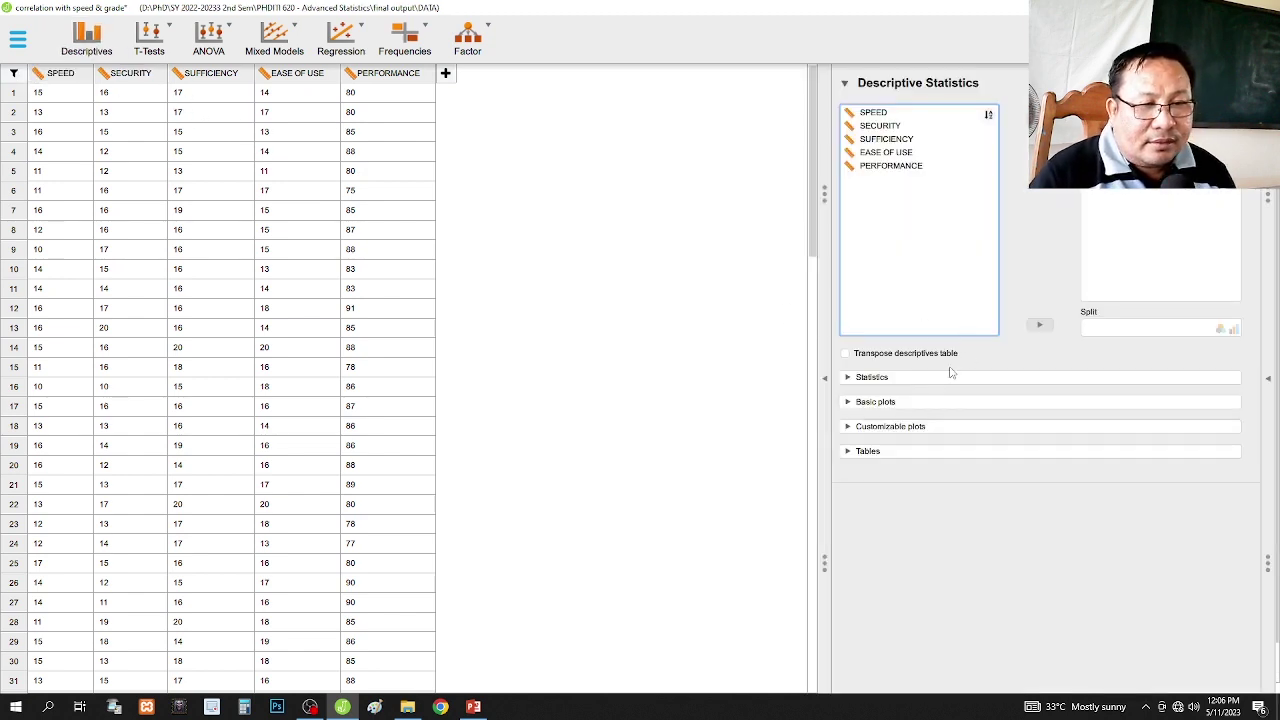
pyautogui.click(825, 379)
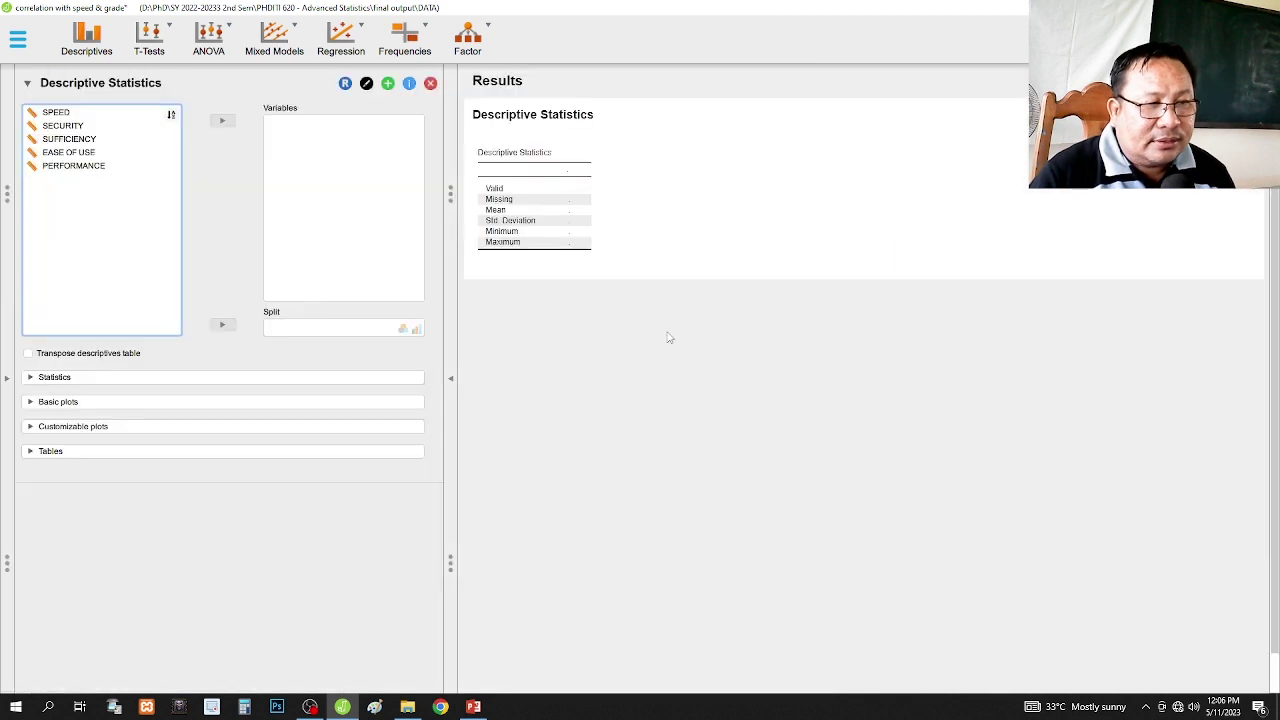
pyautogui.click(74, 116)
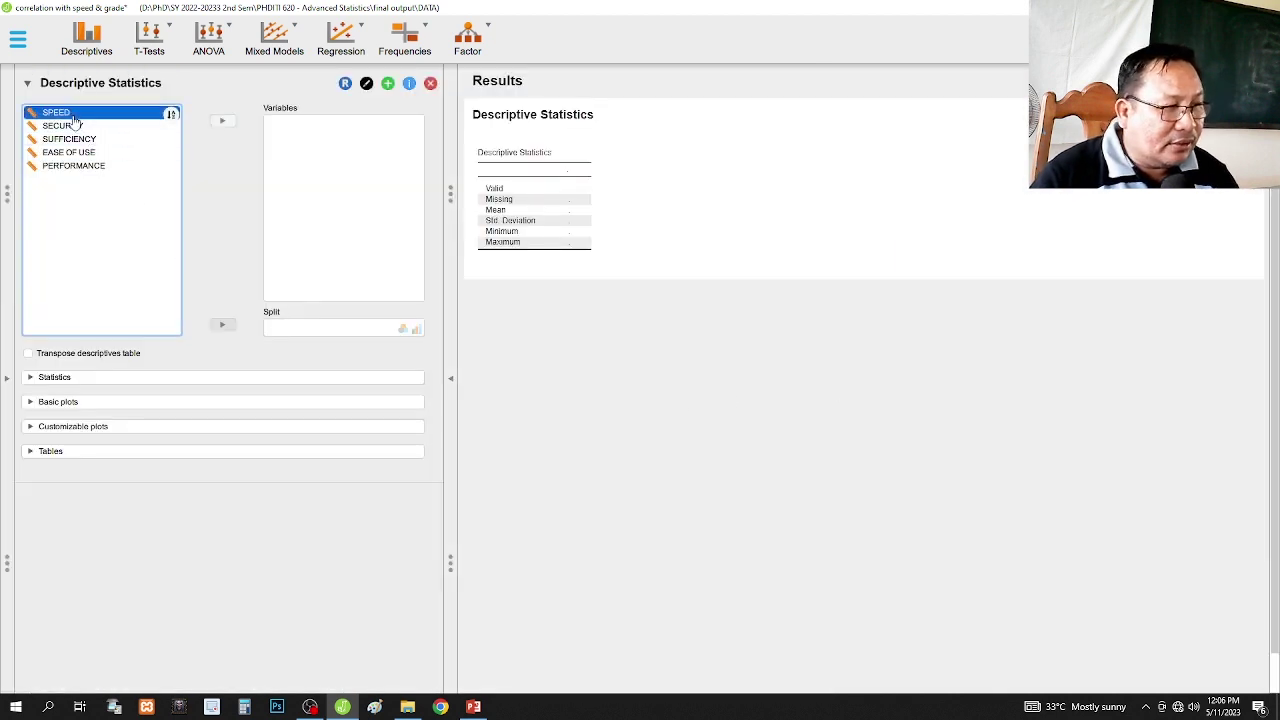
pyautogui.keyDown('shift'); pyautogui.click(70, 167); pyautogui.keyUp('shift')
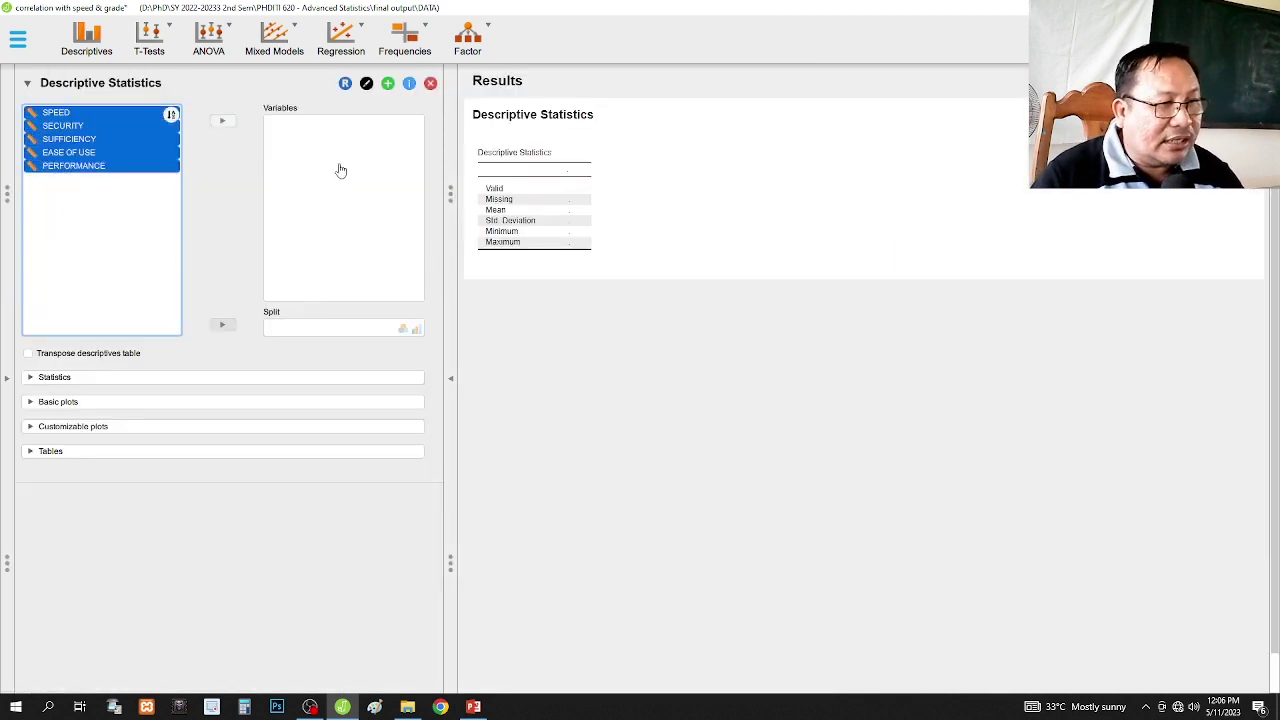
pyautogui.click(222, 121)
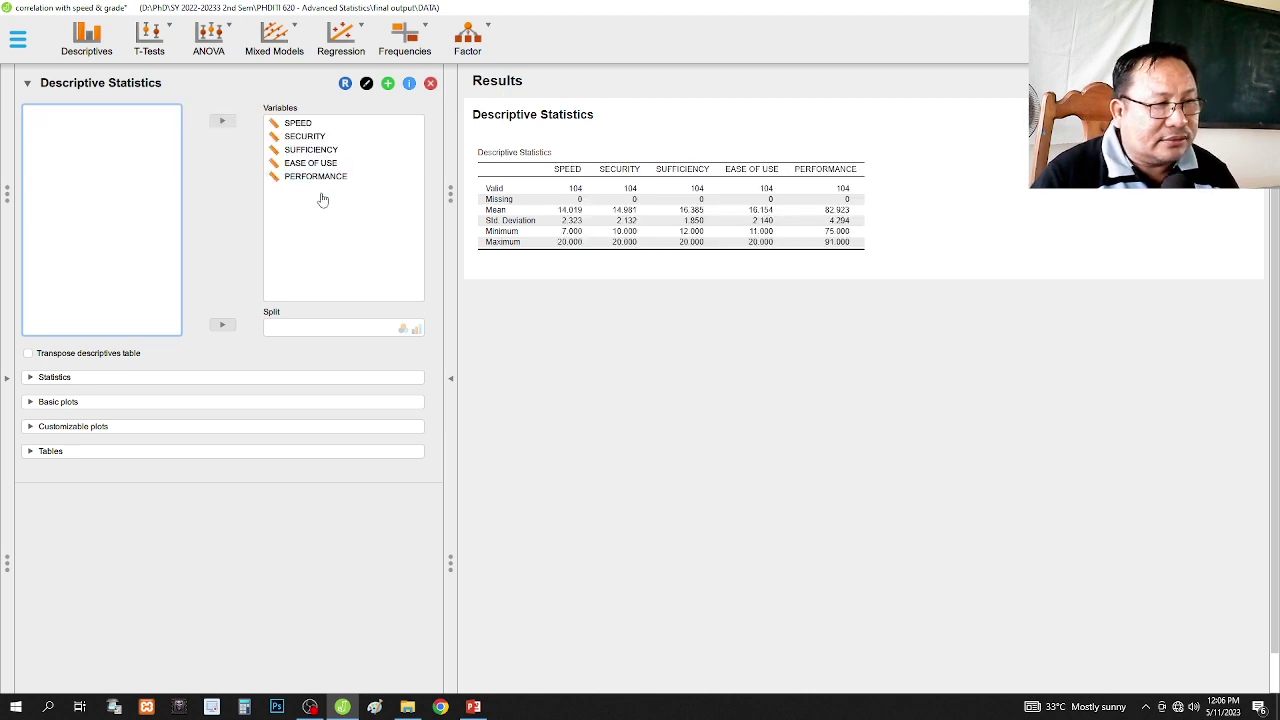
# Remove valid, missing, maximum and minimum from the descriptives, keeping only the mean and standard deviation.
pyautogui.click(32, 378)
pyautogui.click(34, 414)
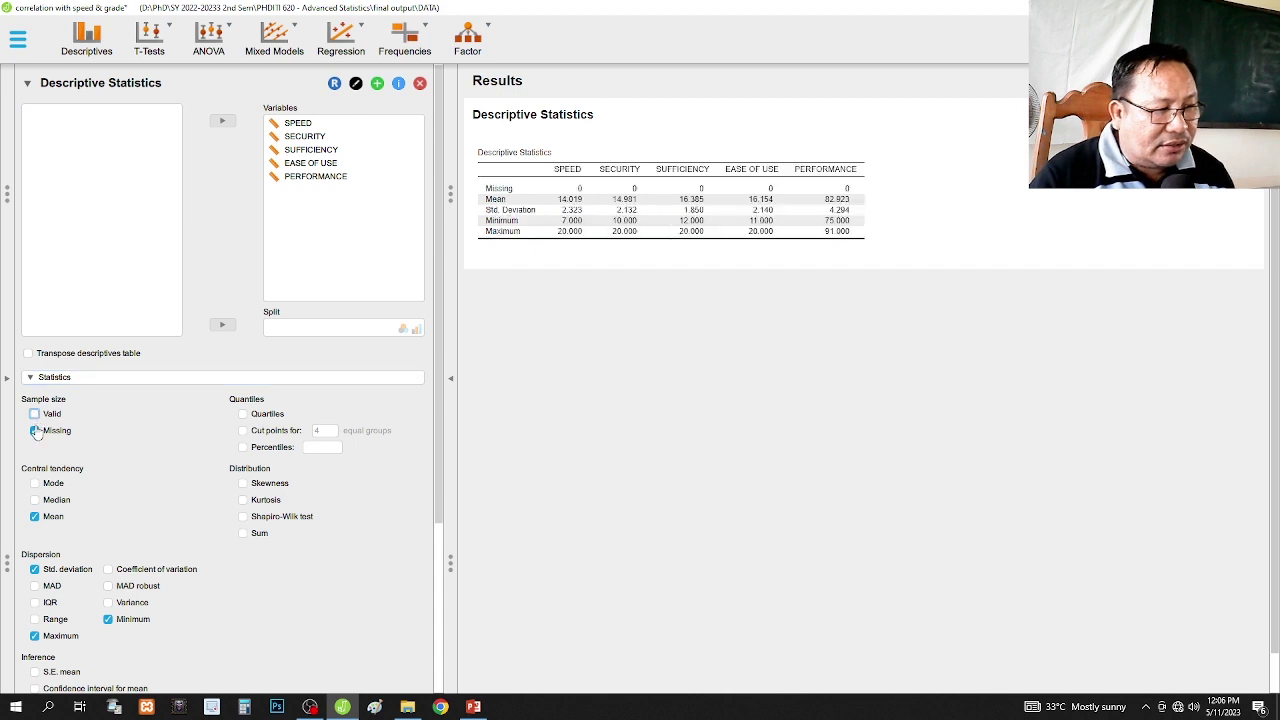
pyautogui.click(35, 431)
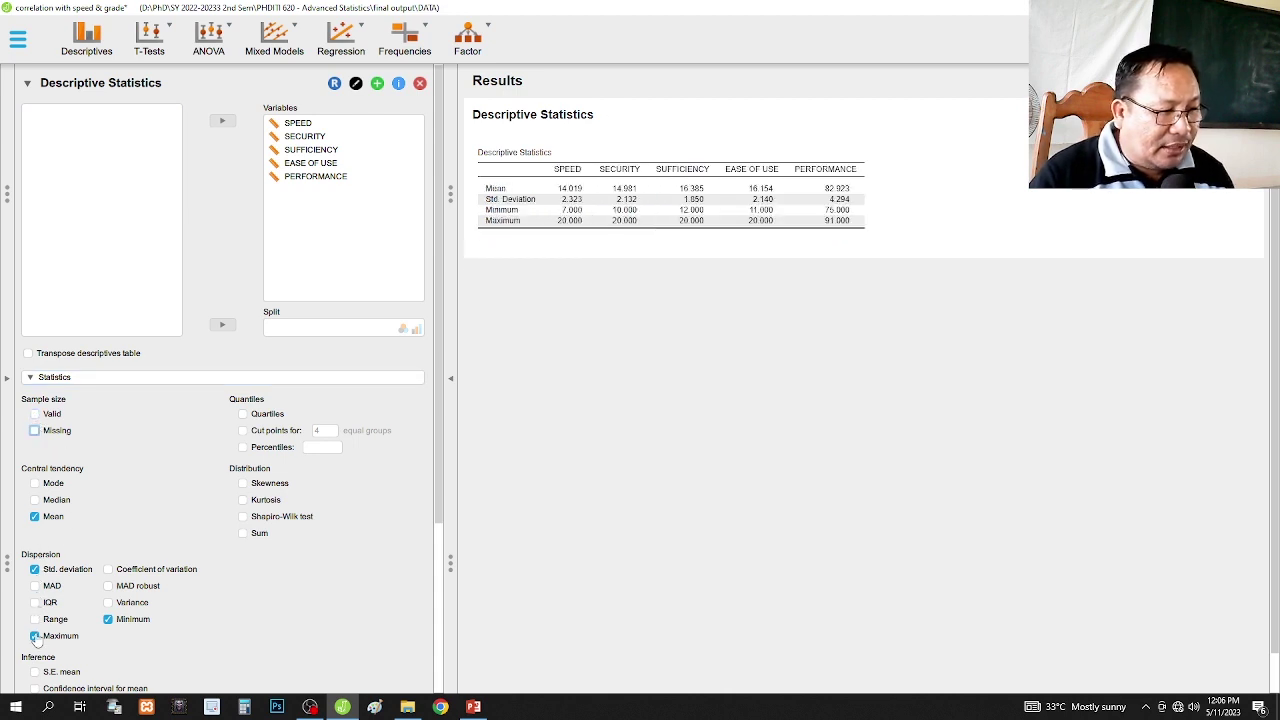
pyautogui.click(35, 636)
pyautogui.click(108, 619)
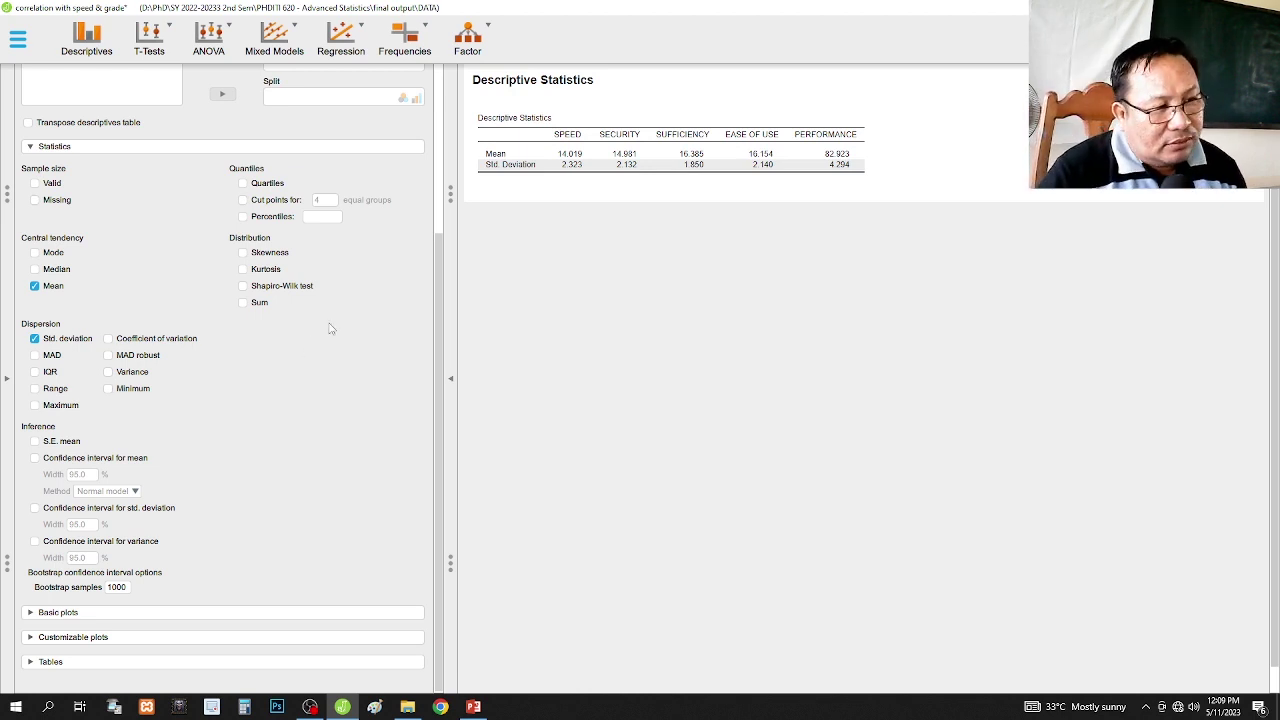
# Add a classical correlation with PERFORMANCE as the first variable, followed by SPEED, SECURITY, SUFFICIENCY and EASE OF USE.
pyautogui.click(352, 52)
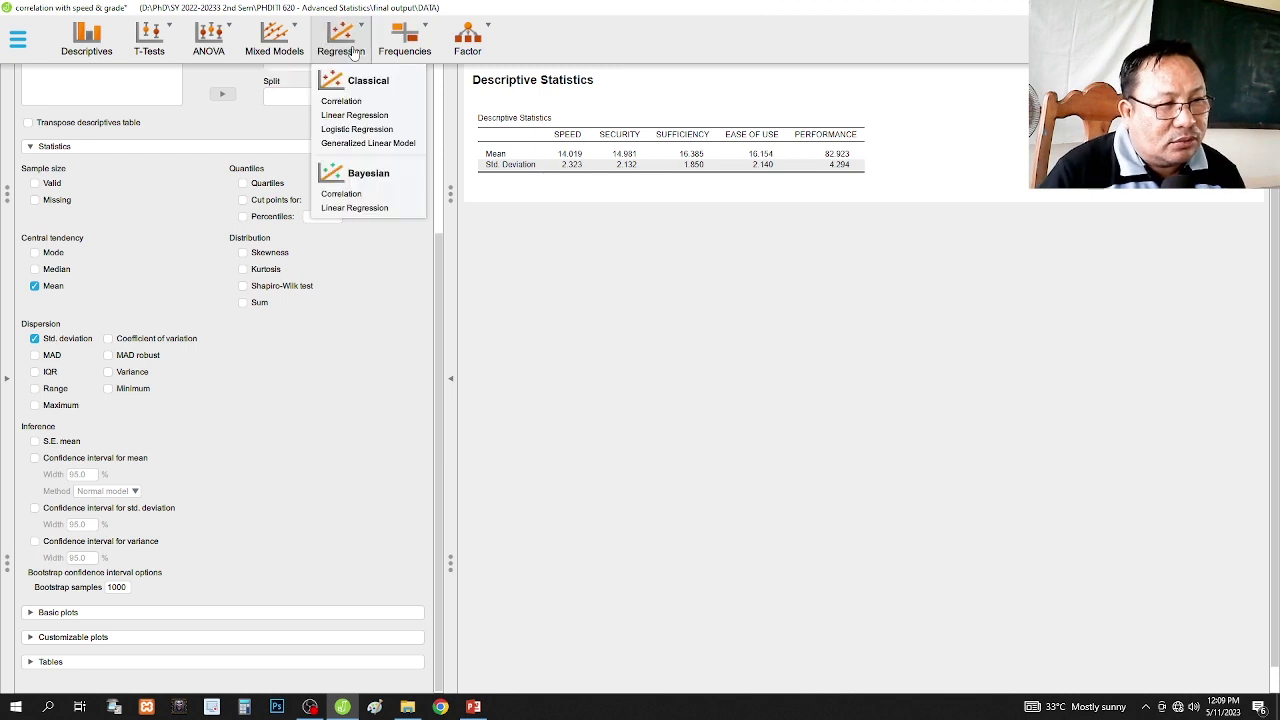
pyautogui.click(350, 101)
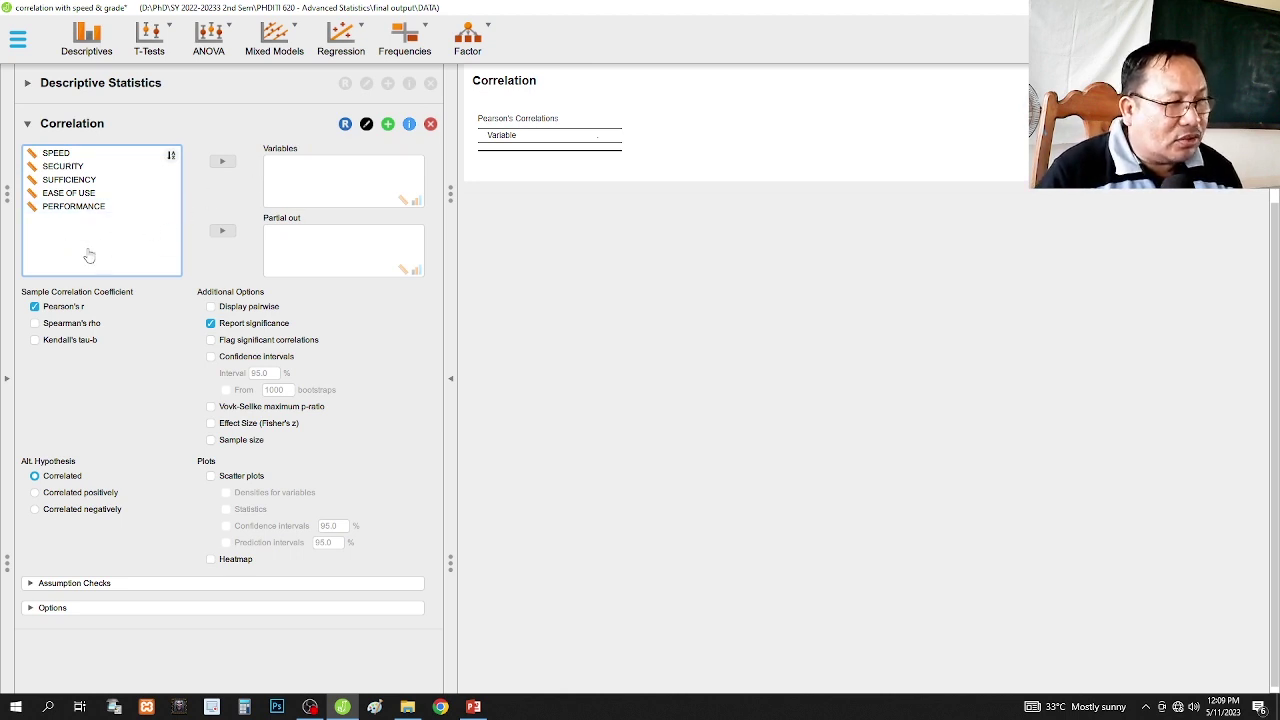
pyautogui.click(84, 212)
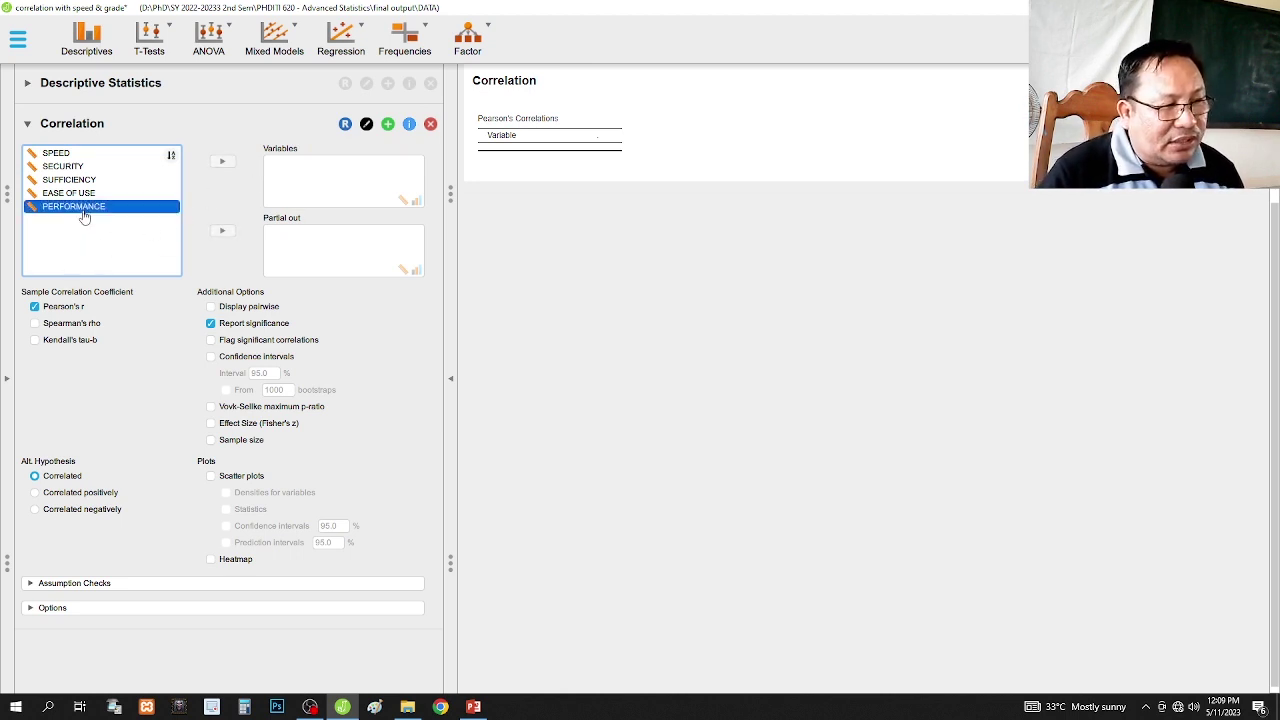
pyautogui.click(222, 161)
pyautogui.hotkey('ctrl', 'a')
pyautogui.click(222, 161)
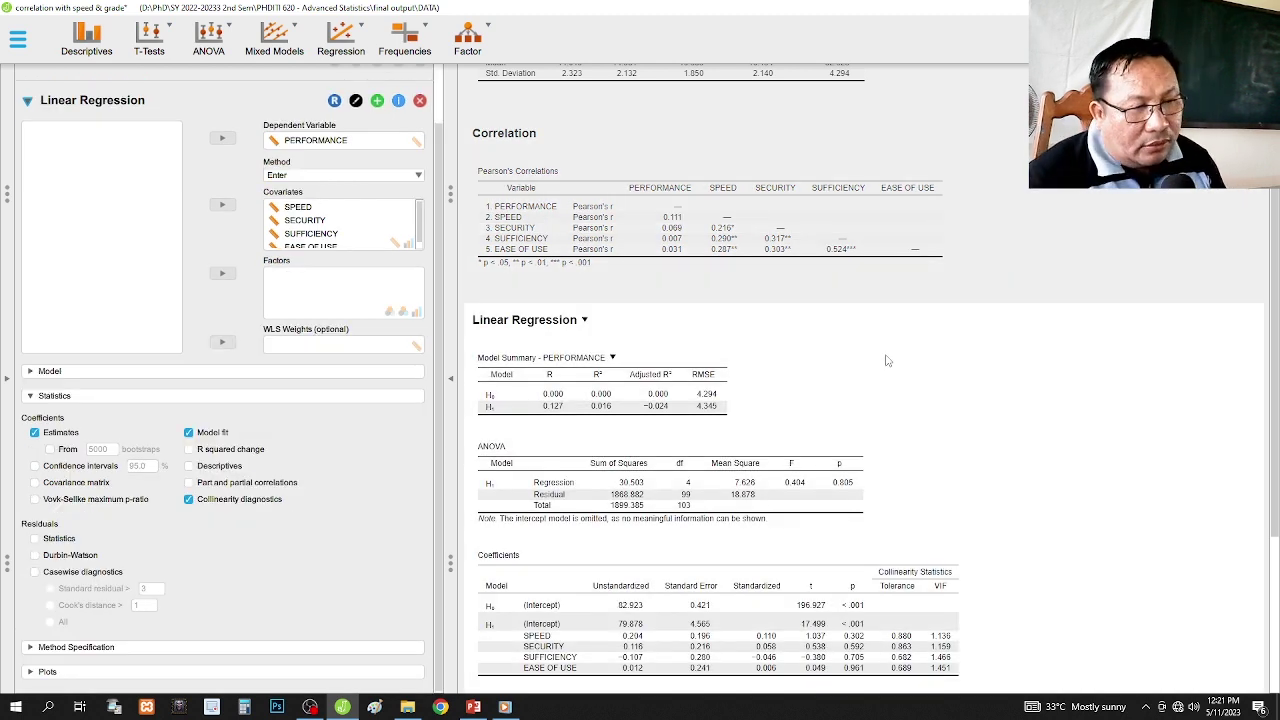
# Examine the linear regression output for PERFORMANCE, including the ANOVA, coefficients and collinearity diagnostics tables.
pyautogui.scroll(-5, 886, 360)
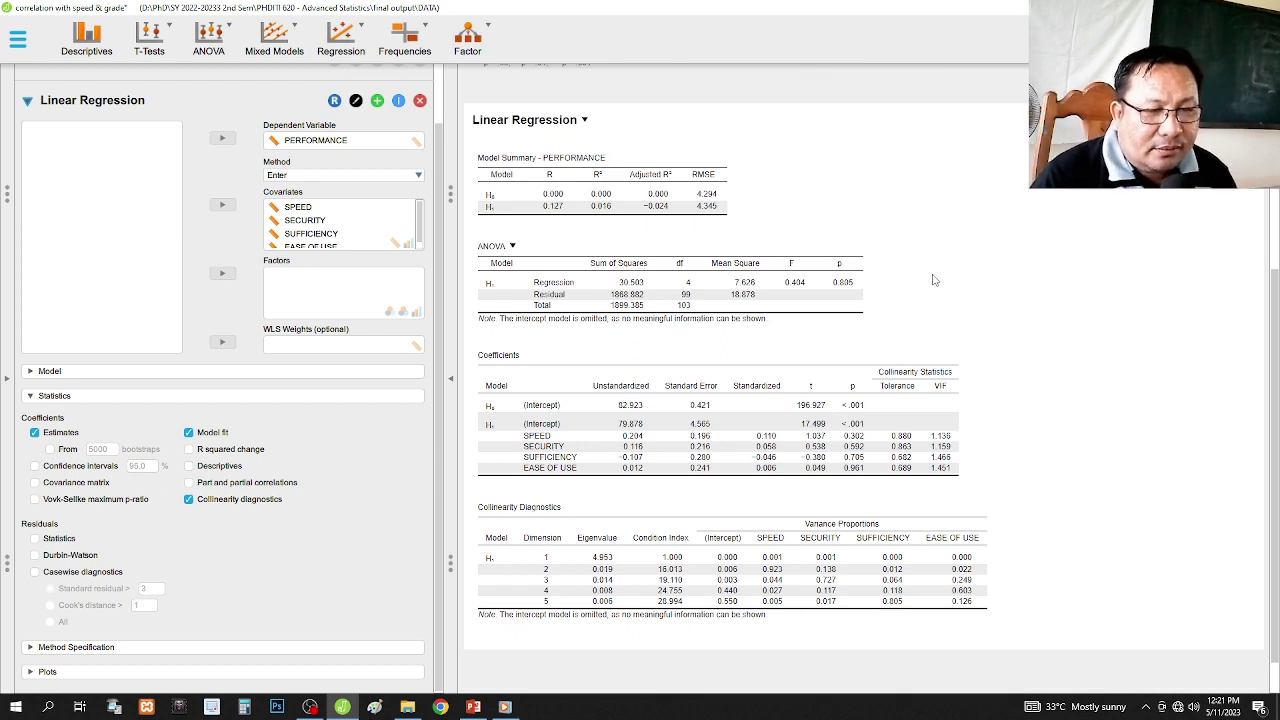
pyautogui.scroll(-1, 933, 280)
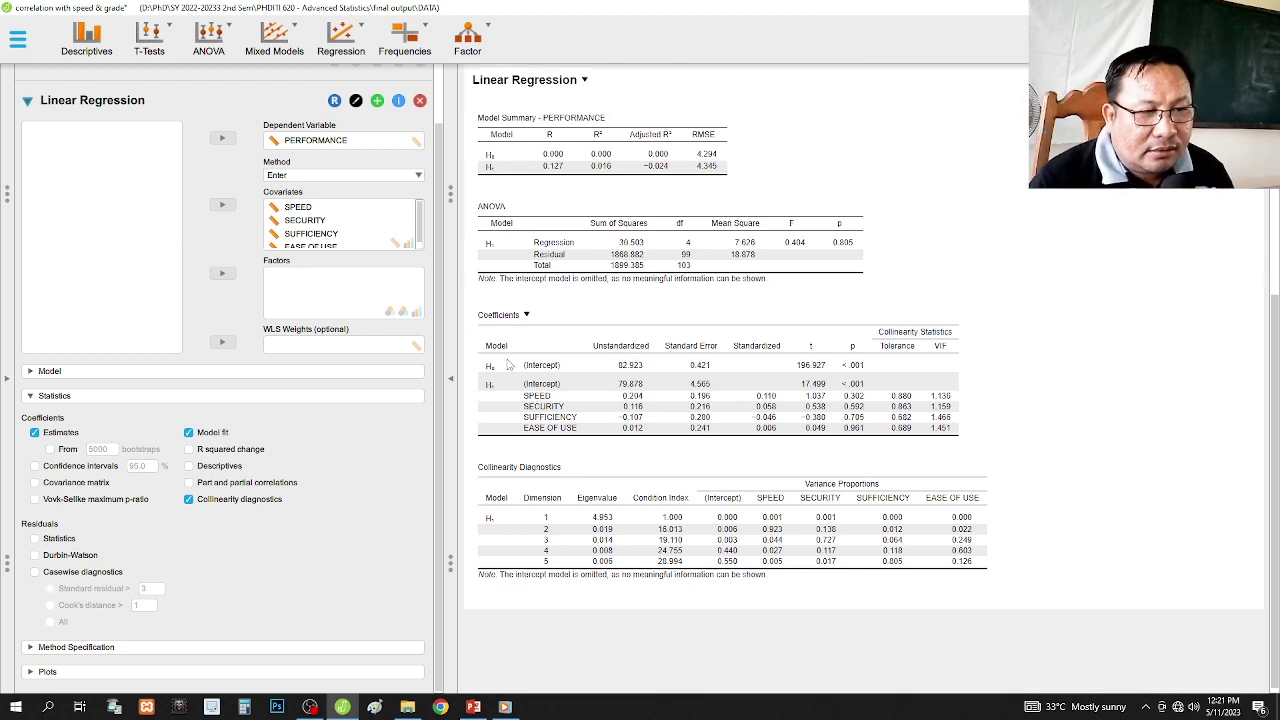